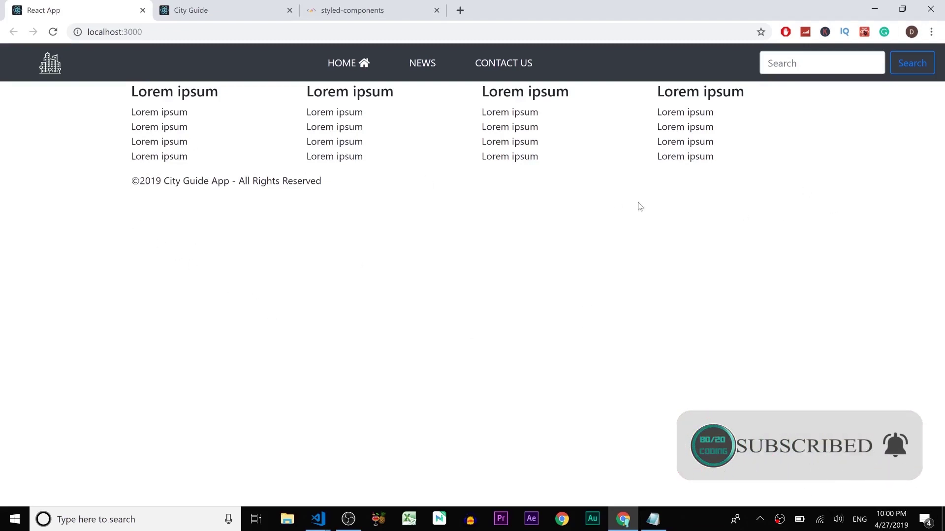
- Switch Chrome from the City Guide React app to the styled-components homepage tab
left_click(330, 11)
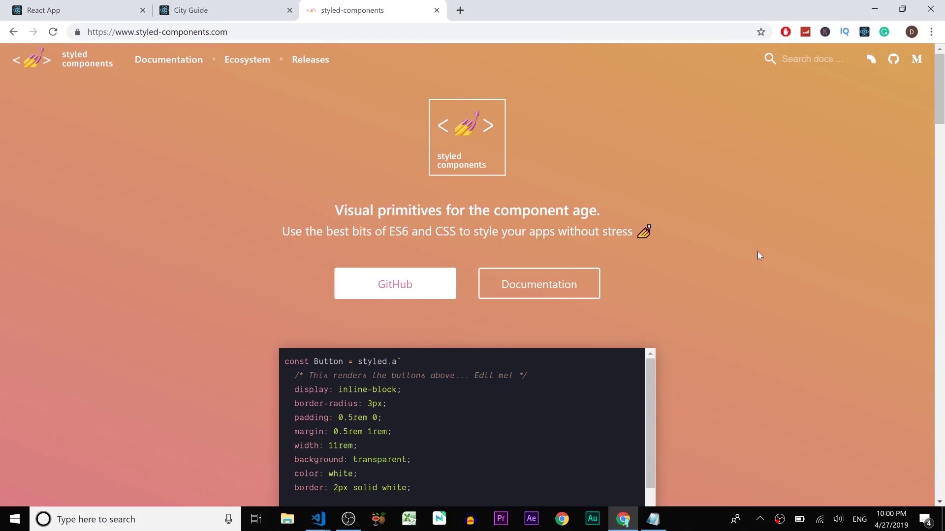
scroll(818, 266, "down", 2)
scroll(818, 265, "down", 1)
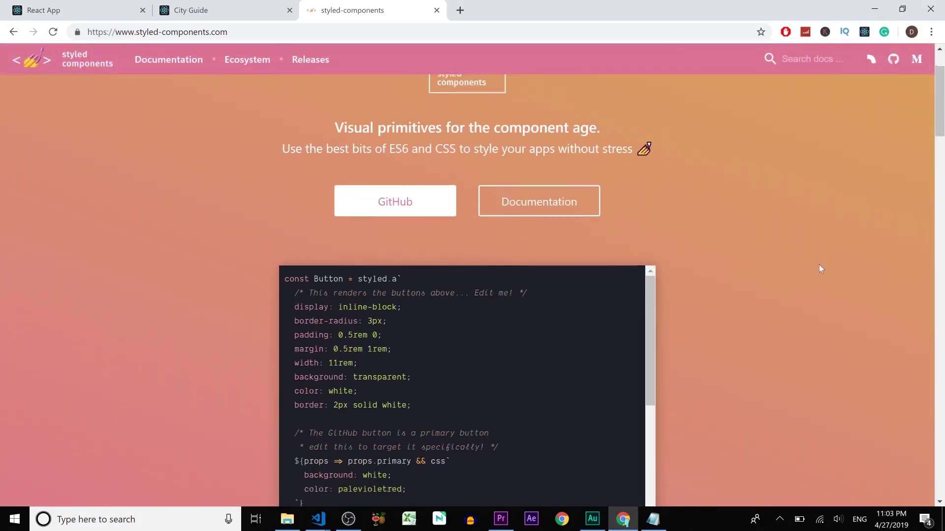
scroll(819, 264, "down", 1)
scroll(818, 265, "down", 1)
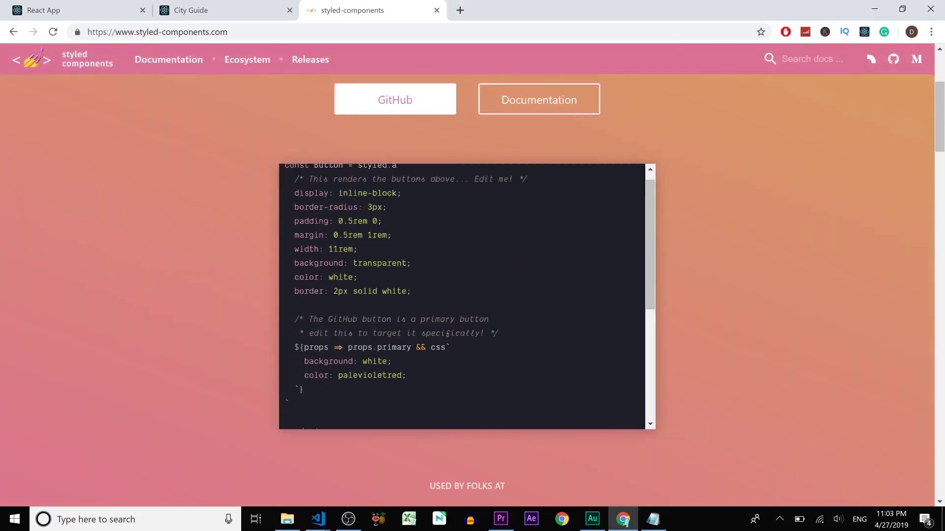
scroll(658, 272, "down", 2)
scroll(657, 271, "down", 2)
scroll(658, 272, "down", 2)
scroll(657, 272, "down", 2)
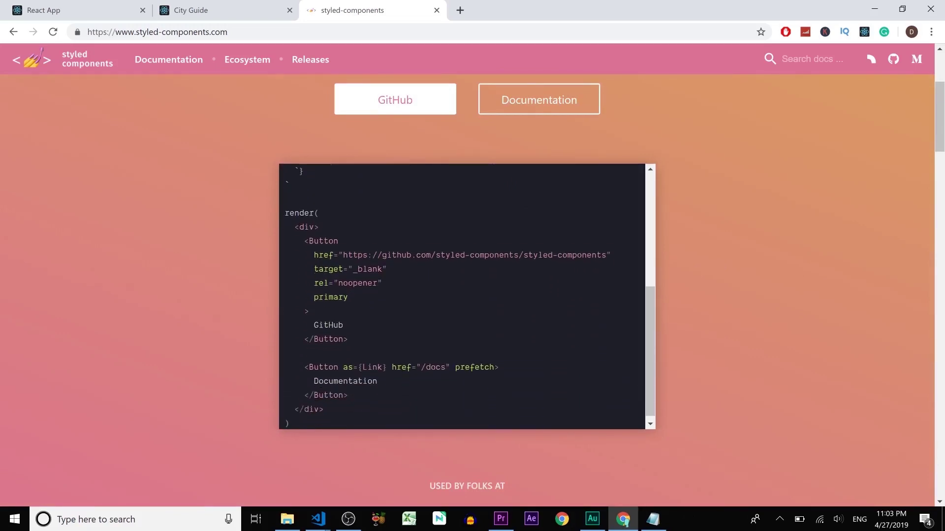
scroll(657, 272, "down", 2)
scroll(657, 272, "down", 2)
scroll(584, 297, "down", 2)
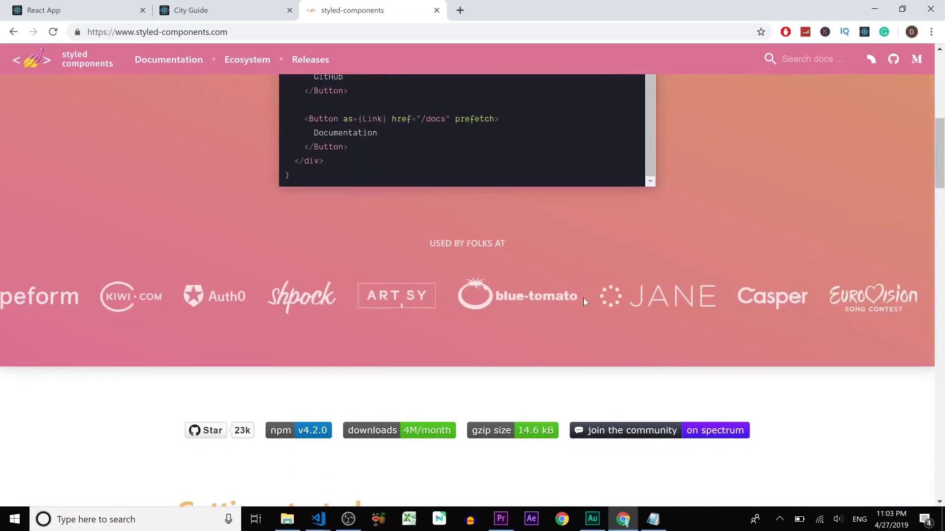
scroll(583, 298, "down", 1)
scroll(583, 297, "down", 1)
scroll(583, 297, "down", 2)
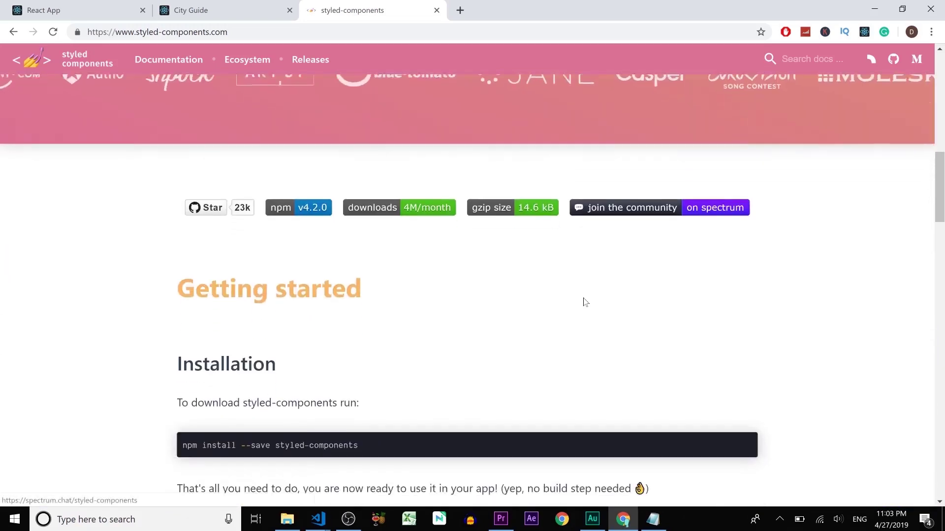
scroll(583, 297, "down", 1)
scroll(584, 298, "down", 2)
scroll(583, 303, "down", 2)
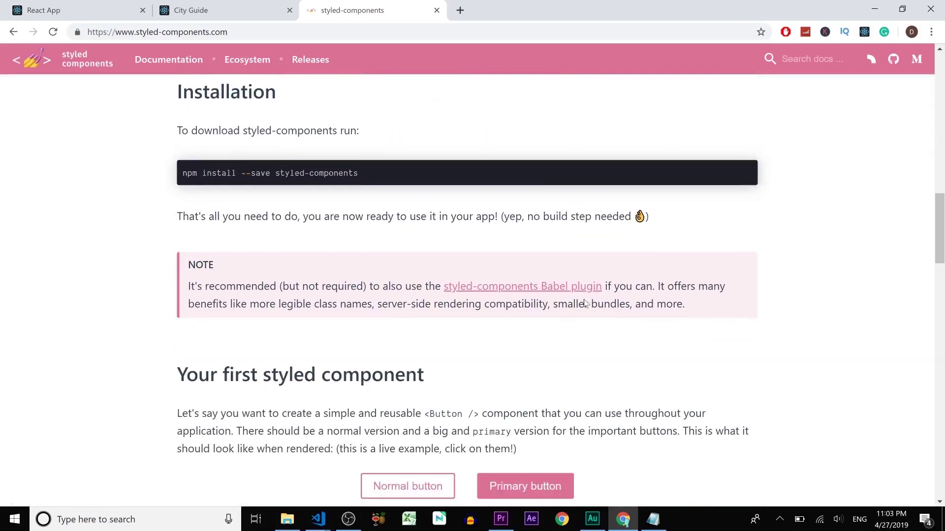
scroll(583, 302, "down", 1)
scroll(583, 303, "down", 1)
scroll(583, 302, "down", 2)
scroll(584, 302, "down", 2)
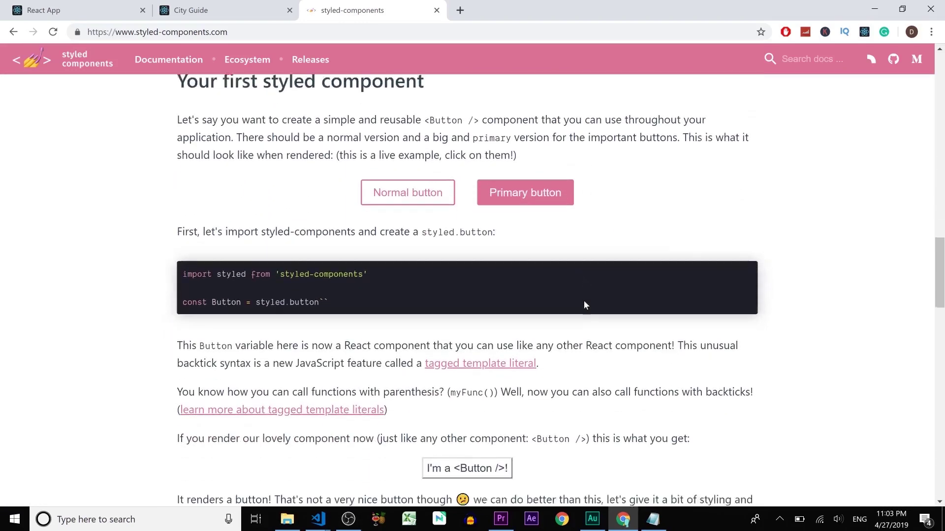
scroll(584, 303, "down", 1)
scroll(584, 303, "down", 1)
scroll(584, 303, "down", 2)
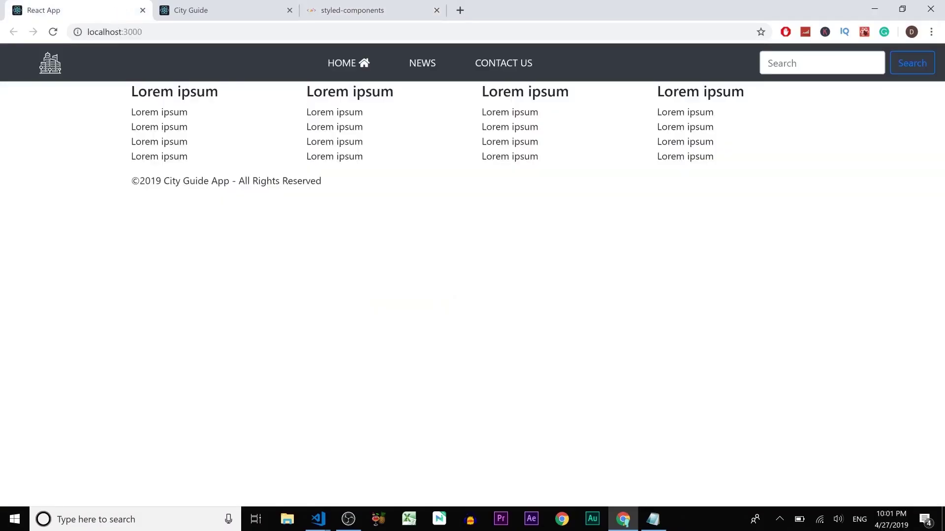
- Leave the styled-components docs and bring Footer.js up in VS Code
key("alt+Tab")
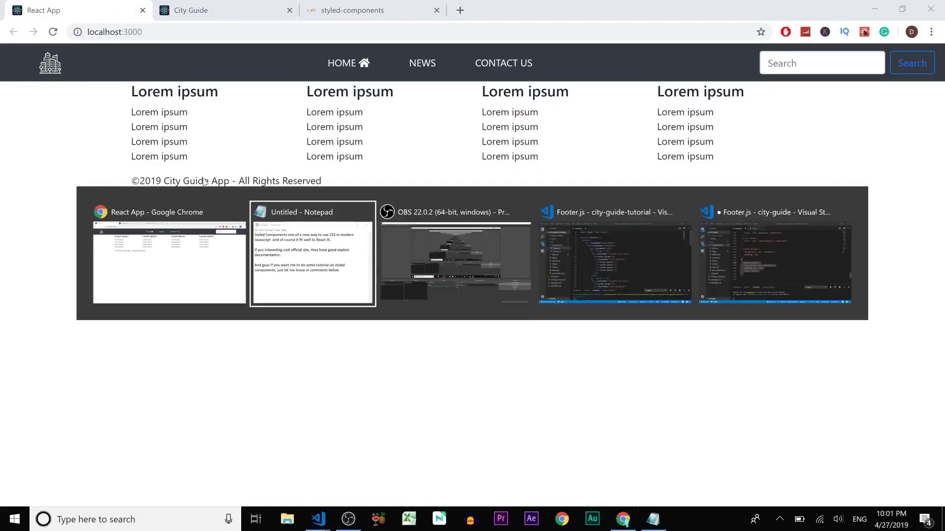
key("Tab")
key("Tab")
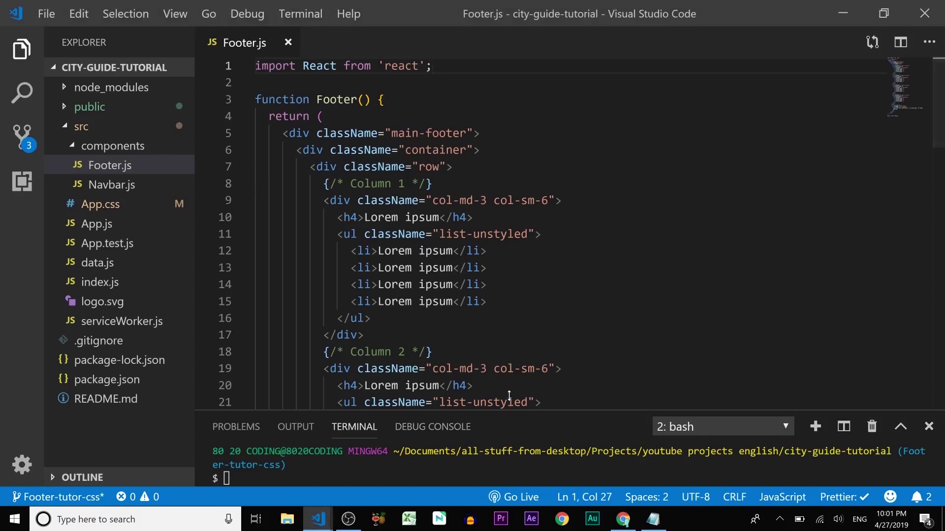
- Run npm install --save styled-components in a taller terminal and confirm it in package.json
left_click_drag(512, 412, 512, 379)
left_click(281, 476)
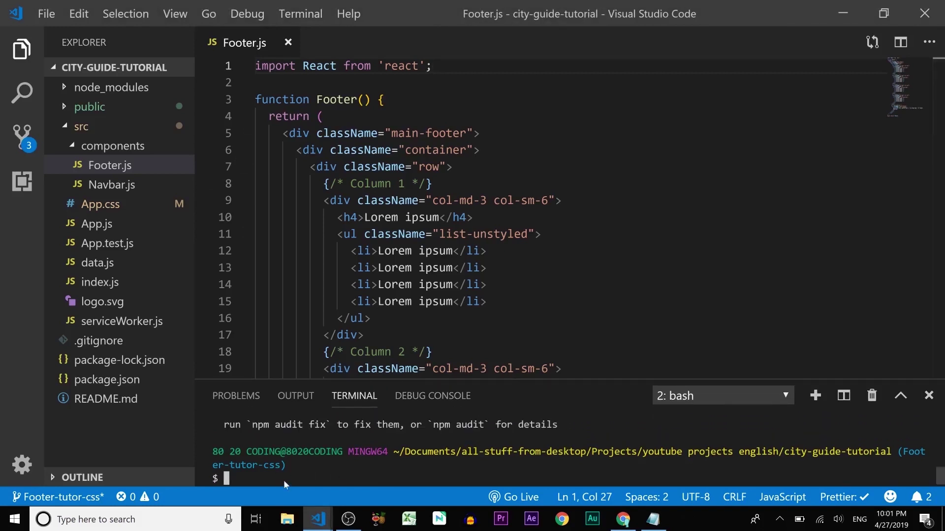
type("npm in")
type("stall --sa")
type("ve styled-components")
key("Return")
left_click(96, 379)
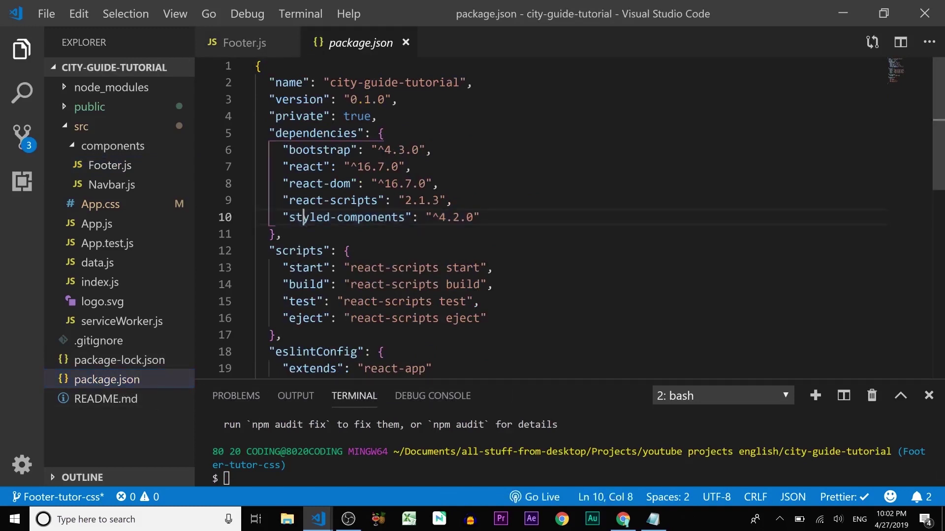
- Close package.json and bring up the empty App.css stylesheet
left_click(405, 42)
left_click(101, 204)
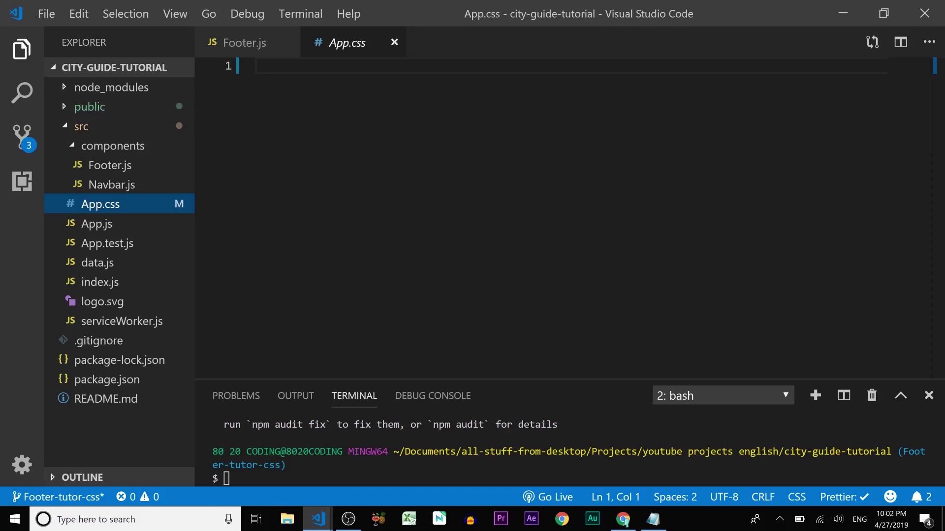
type(":")
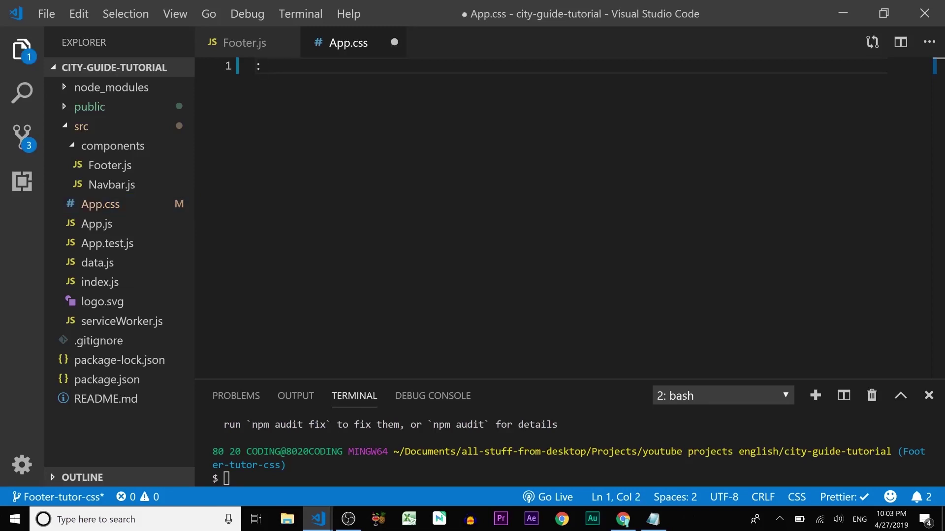
type("root")
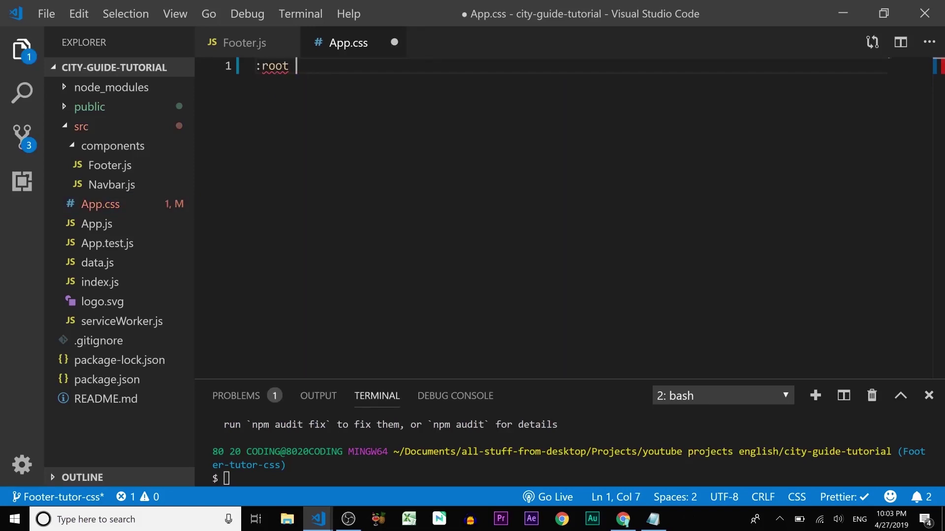
type(" {")
- Write a :root block with --mainDark, --mainGrey, --mainLightGrey, --mainWhite and --mainBlue colour variables
key("Return")
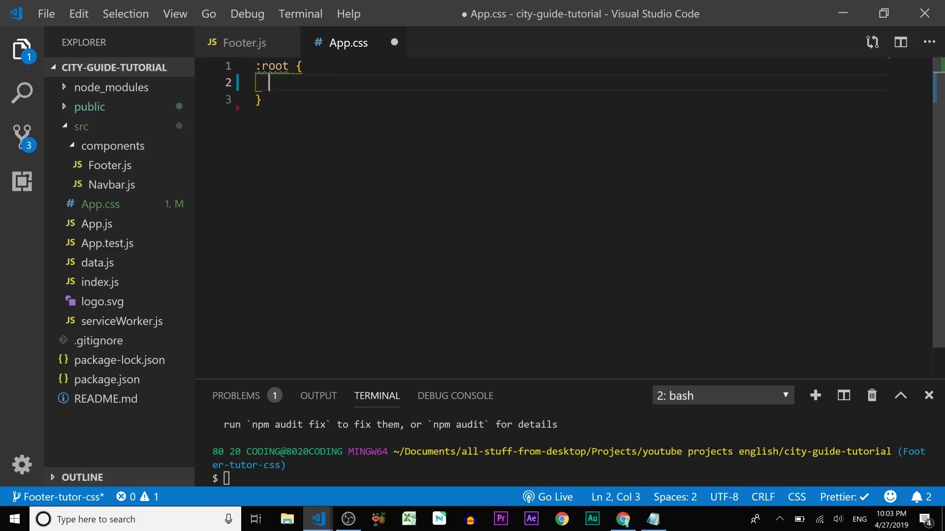
type("--main")
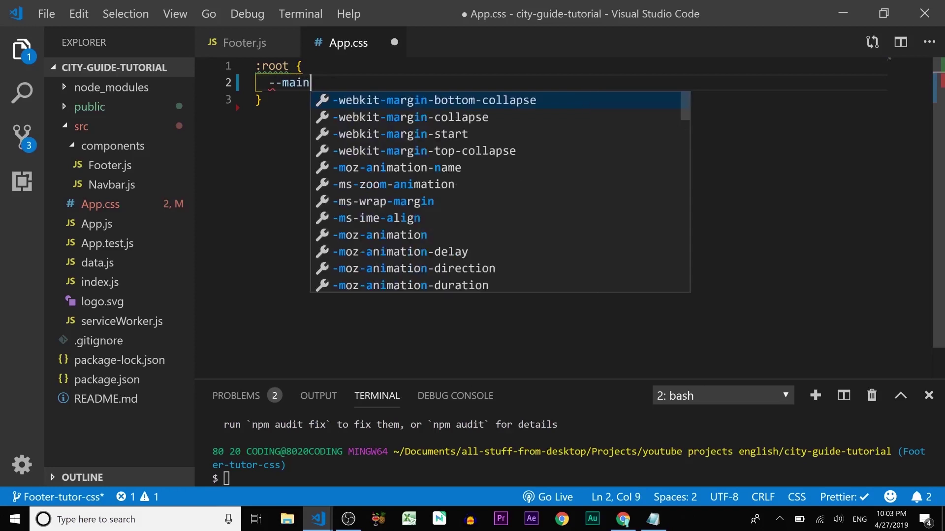
type("Dark")
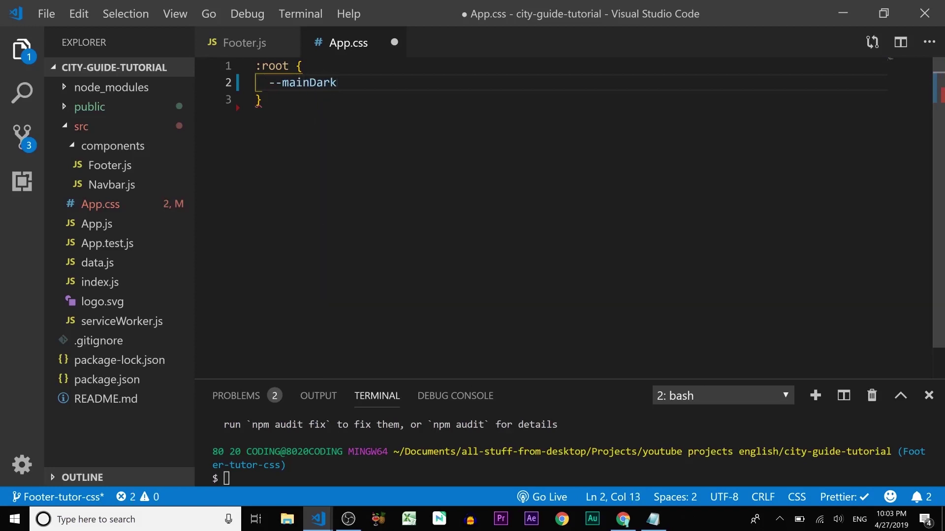
type(": ")
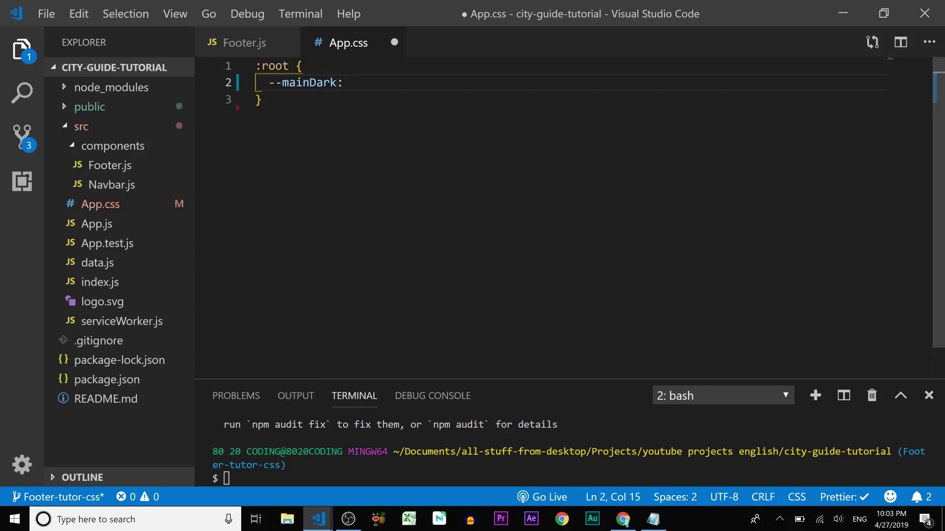
type("#")
type("34")
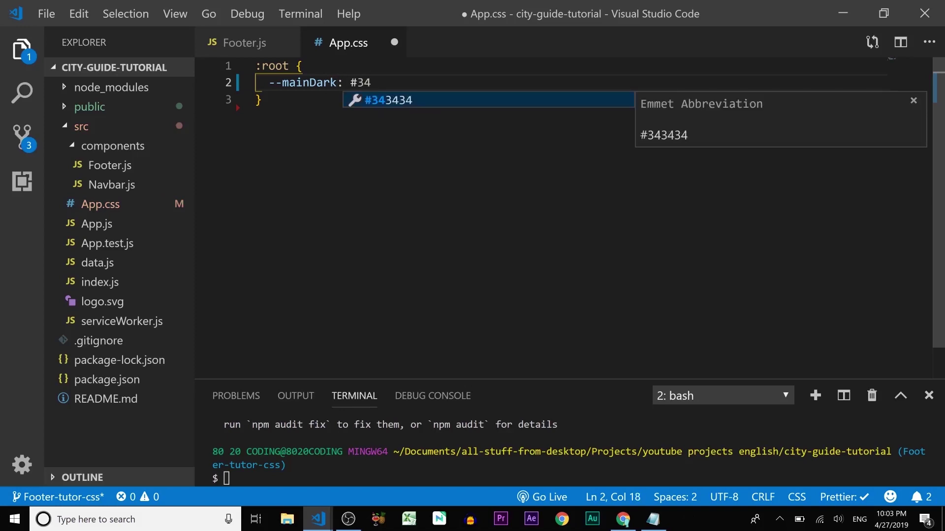
type("3a")
type("40;")
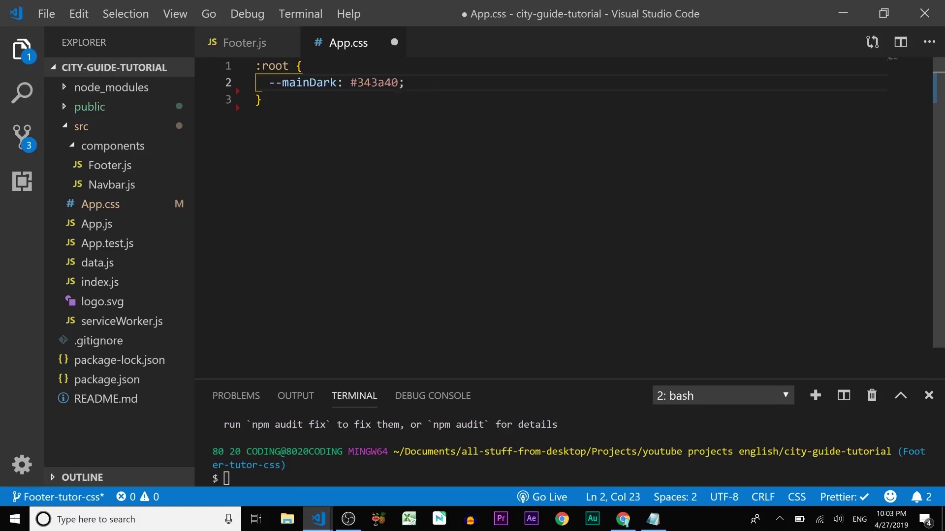
key("Return")
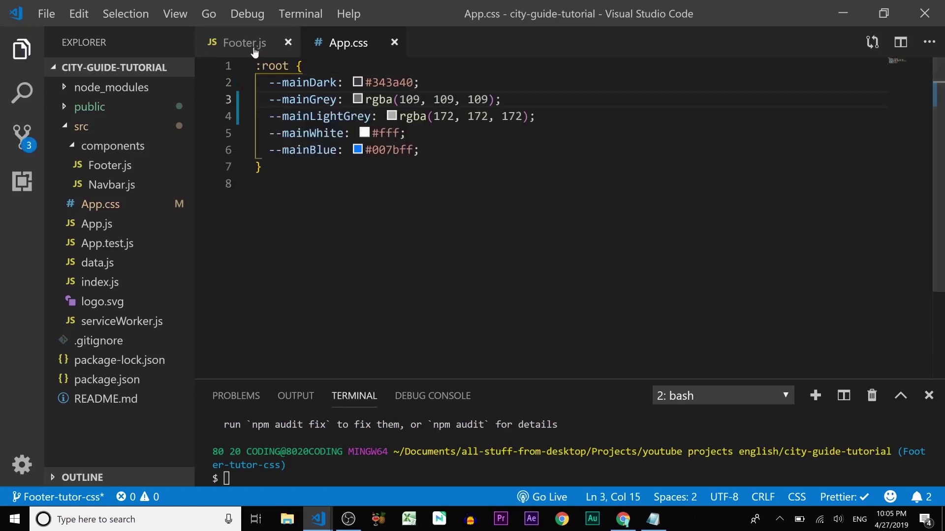
left_click(250, 48)
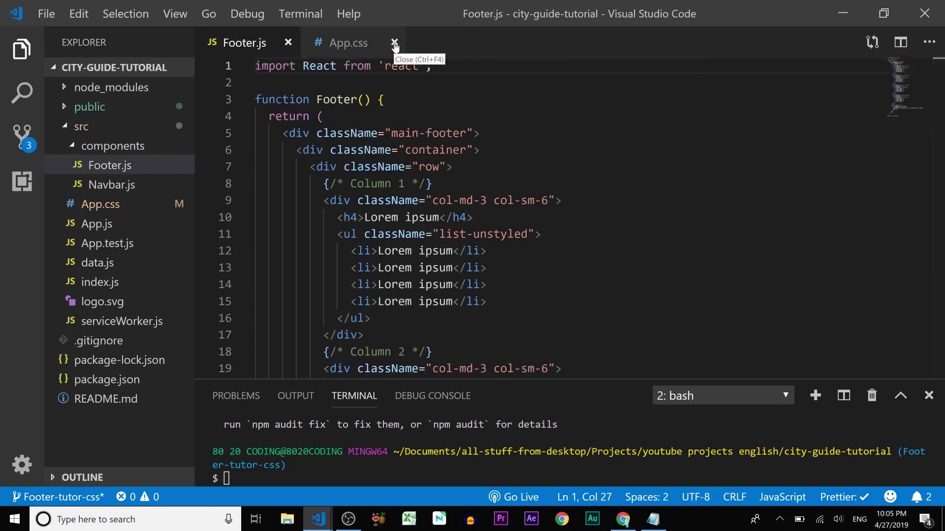
- Close App.css and add import styled from 'styled-components' on line 2 of Footer.js
left_click(395, 43)
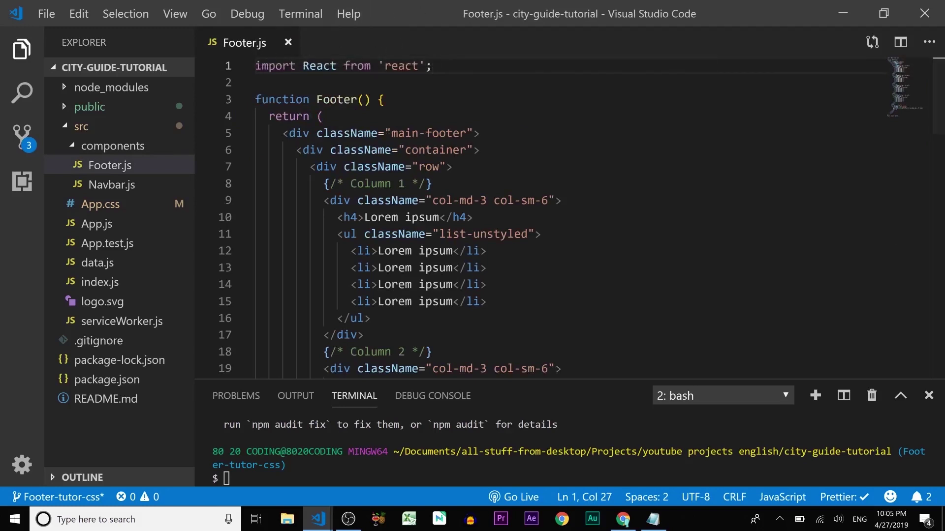
key("Return")
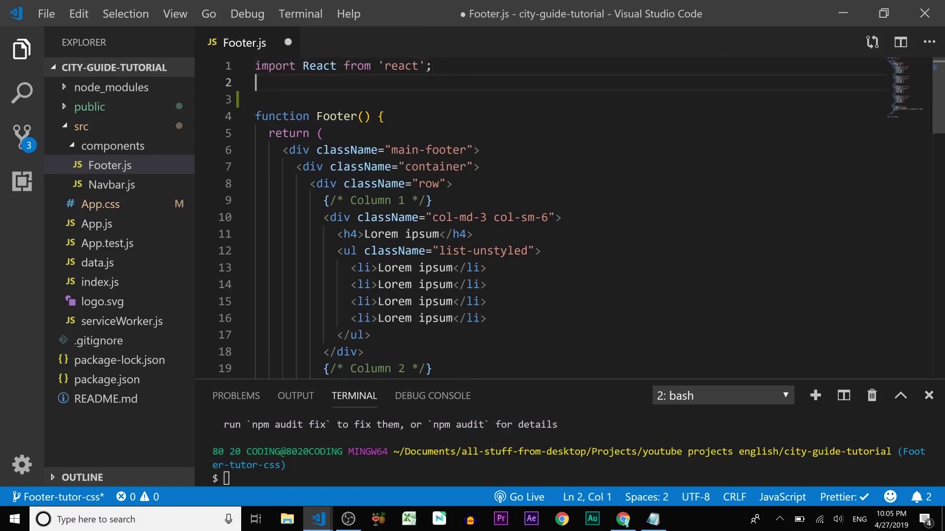
type("impo")
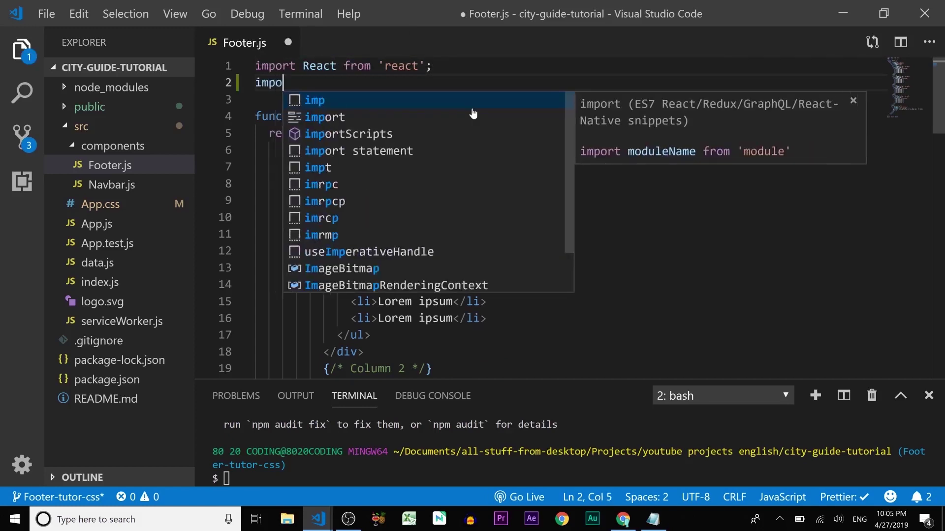
type("rt ")
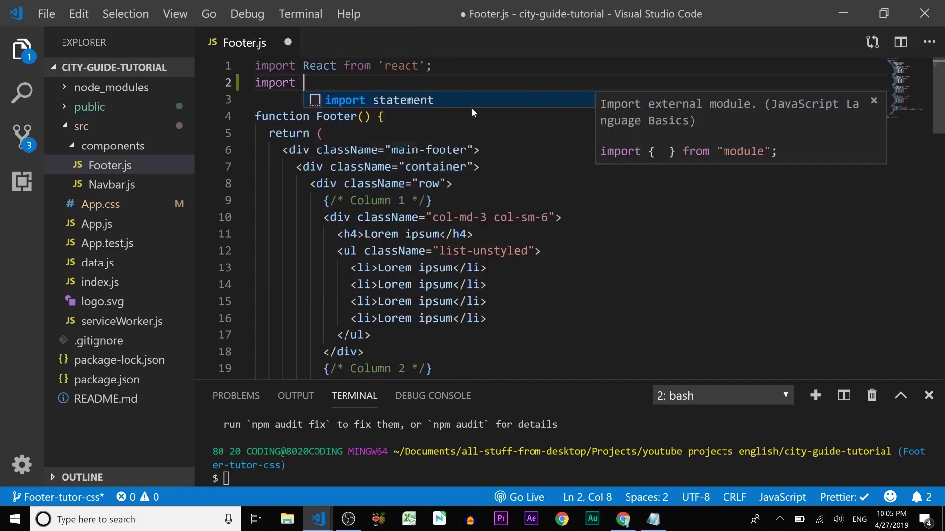
type("styled from 'styled-components'")
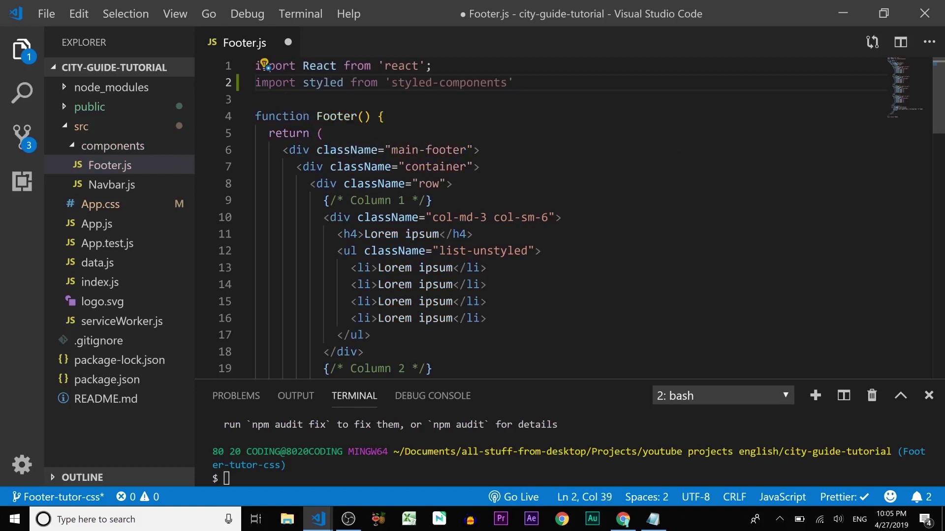
scroll(517, 222, "down", 5)
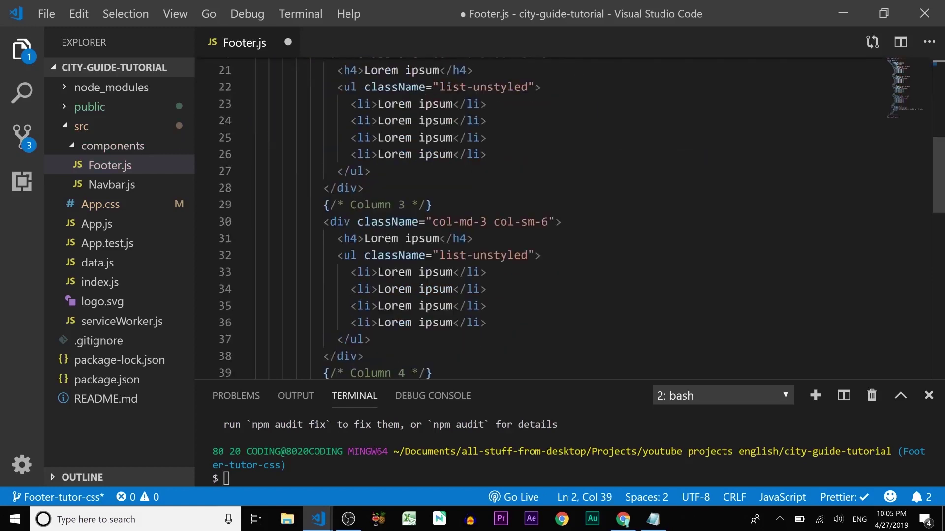
scroll(517, 222, "down", 5)
scroll(516, 222, "down", 4)
- Add const FooterContainer = styled.footer`` below the export, with blank lines inside the backticks
key("ctrl+End")
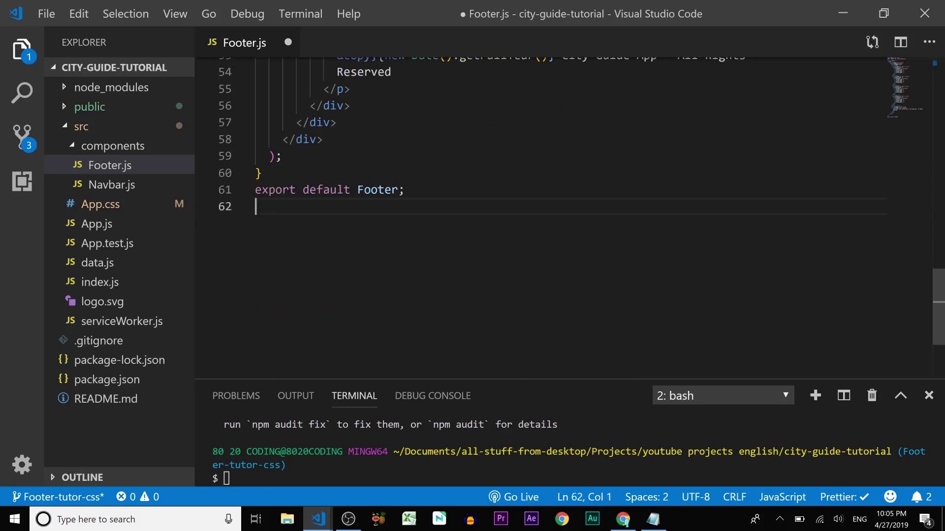
key("Return")
type("const")
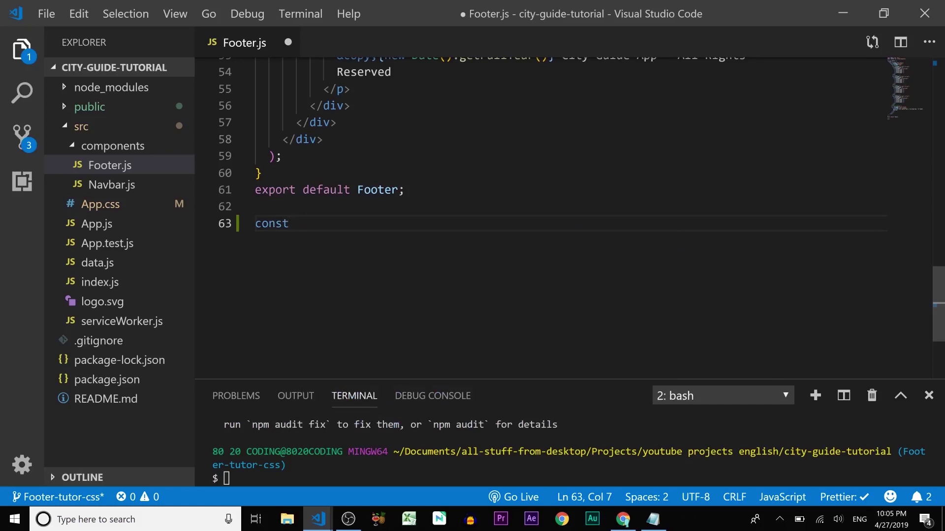
type(" Foo")
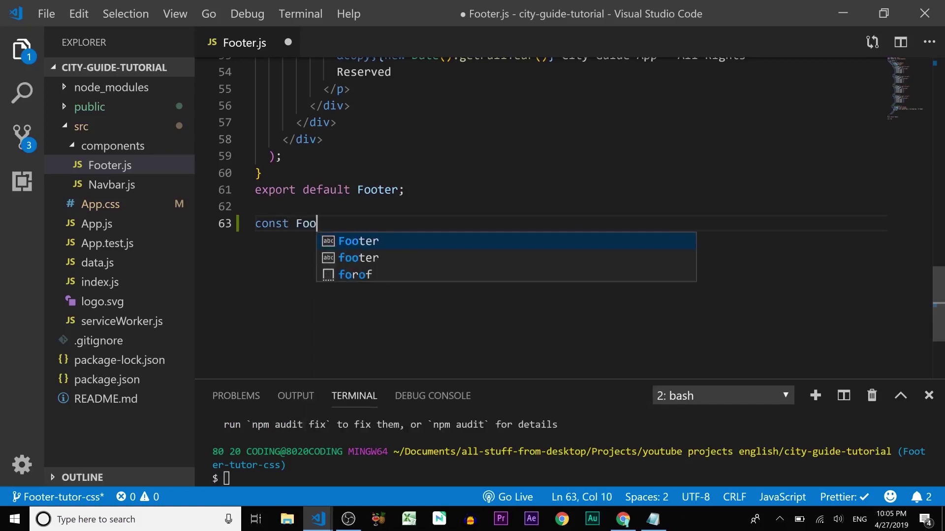
type("terCon")
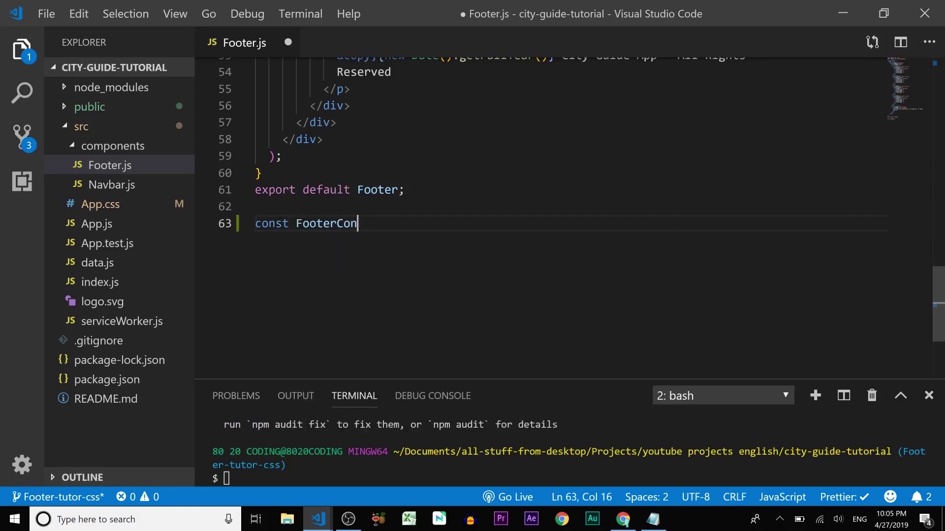
type("tao")
key("BackSpace")
type("i")
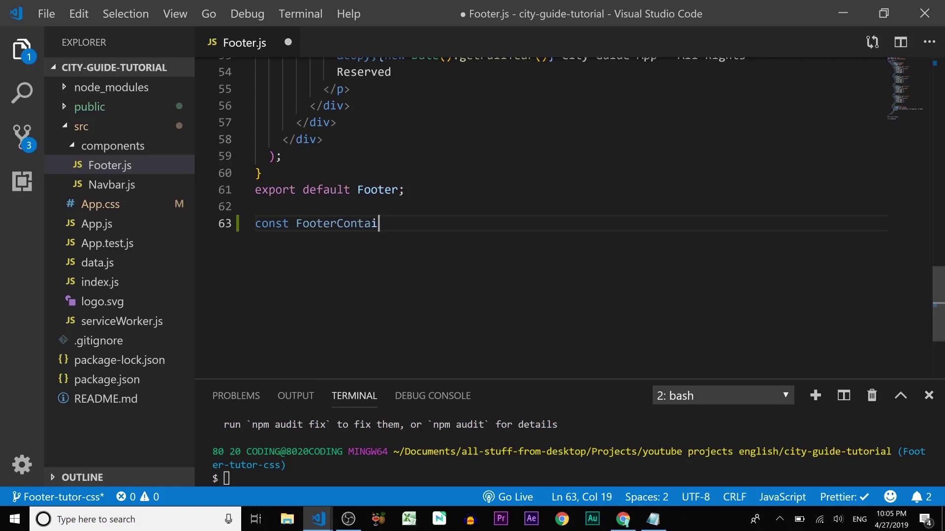
type("ner = ")
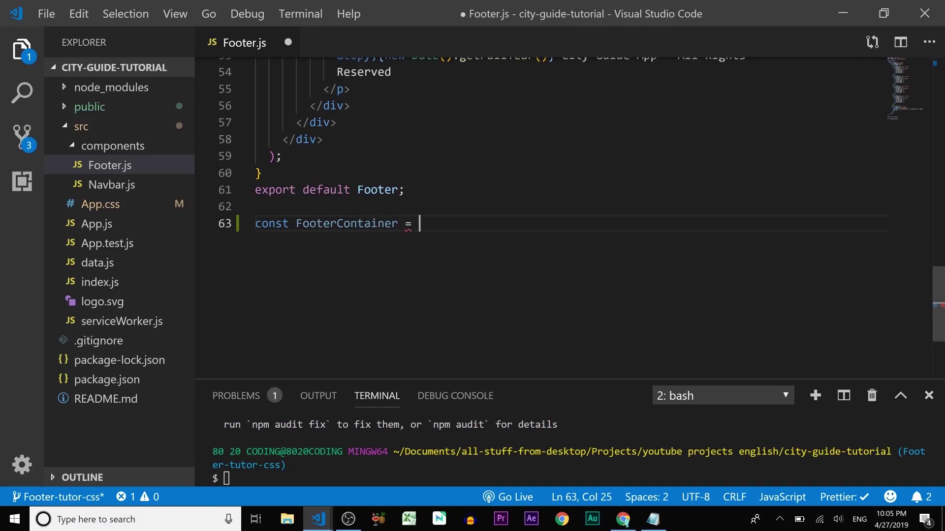
type("styled")
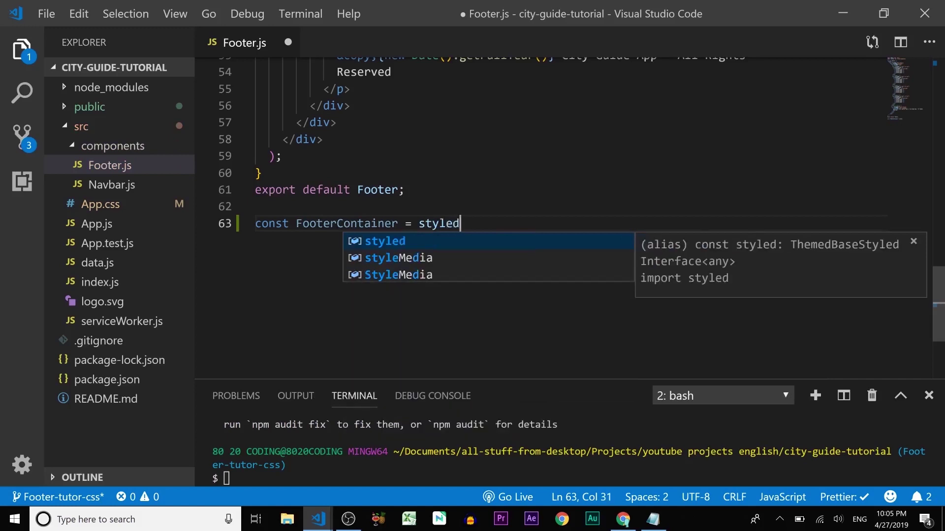
type(".foot")
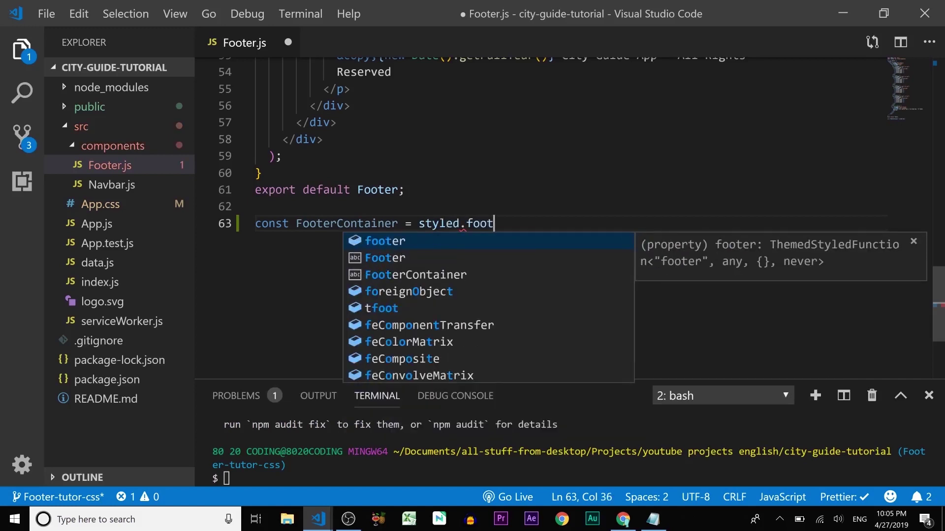
type("e")
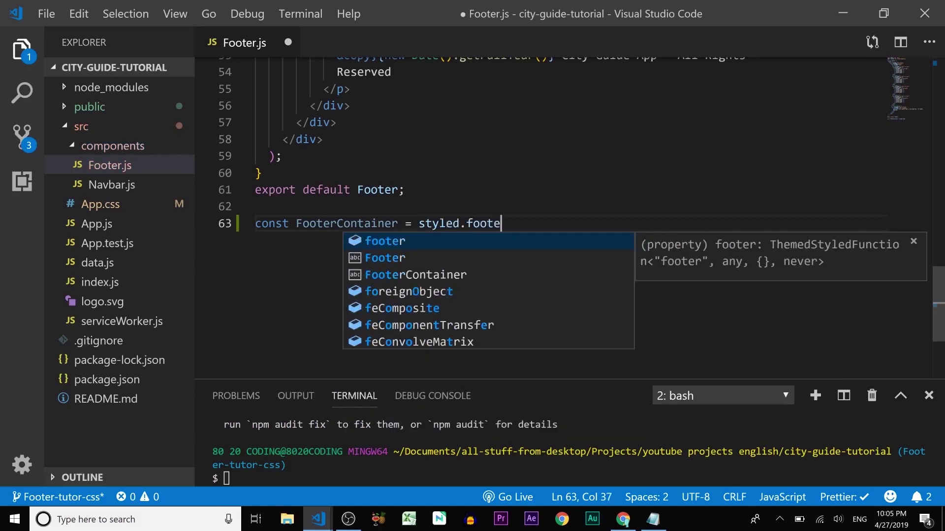
type("r")
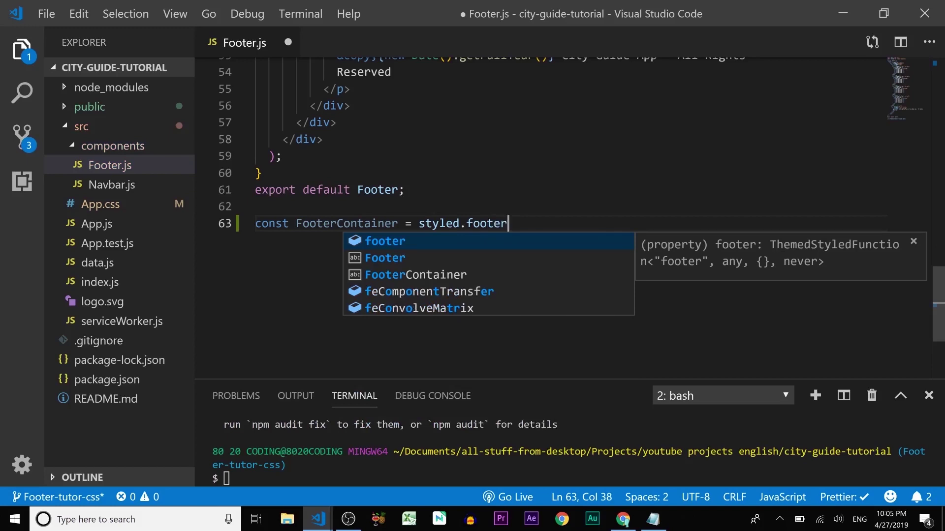
type("``;")
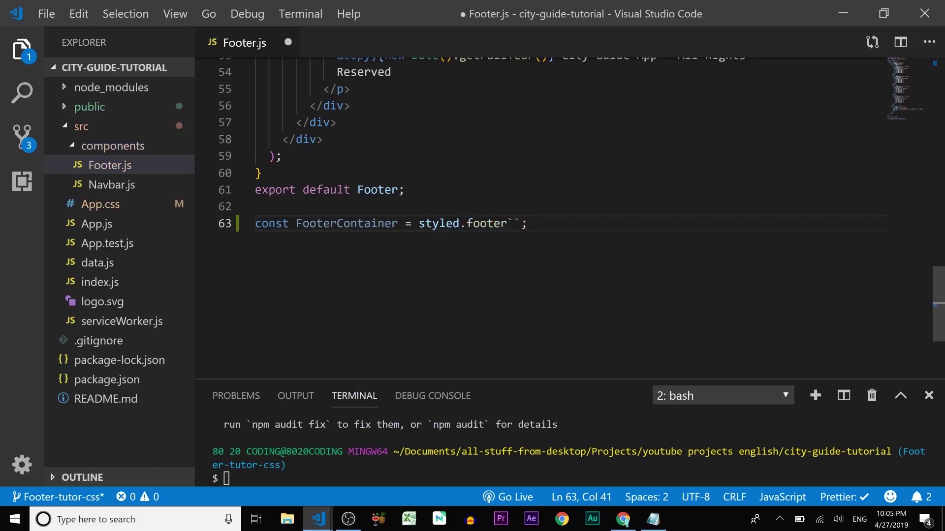
key("Left")
key("Left")
key("Return")
key("Return")
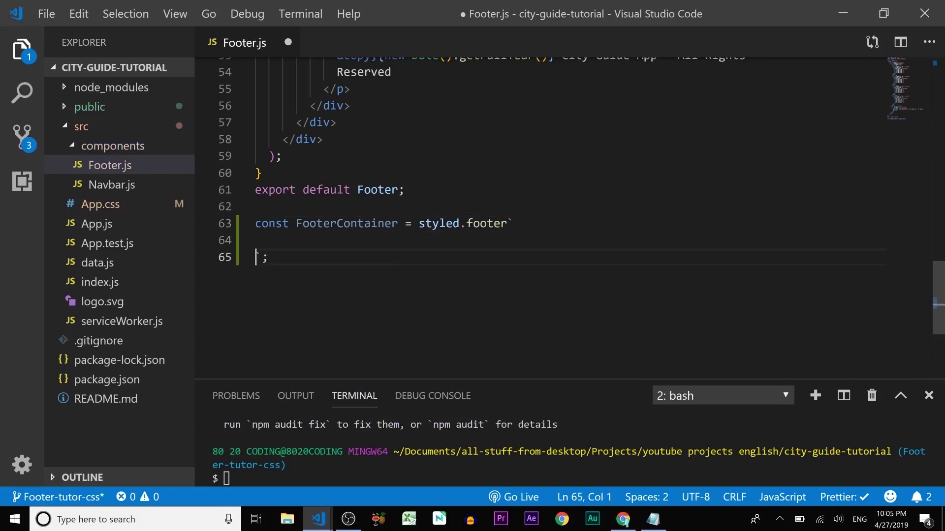
key("Return")
key("Up")
key("Up")
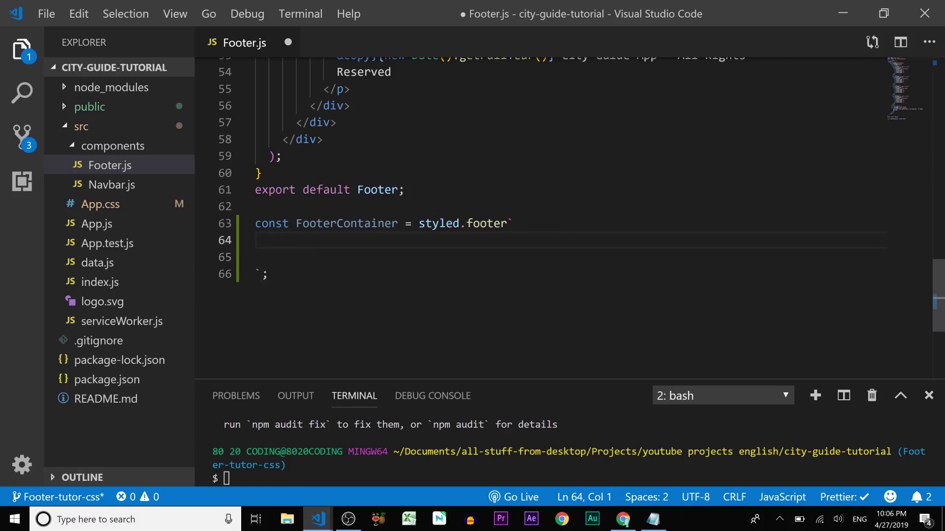
left_click_drag(938, 296, 938, 66)
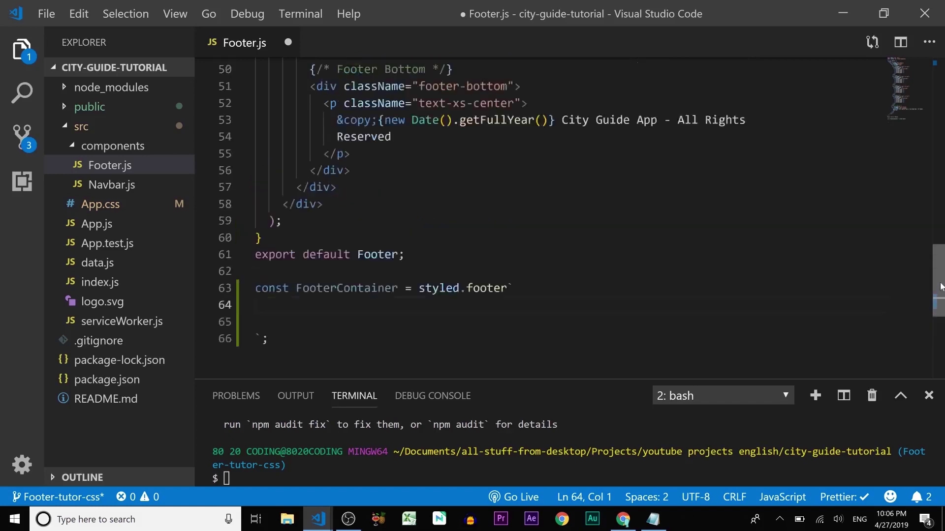
- Add a footer-middle div inside the main-footer div, removing the auto-inserted closing tag
left_click(481, 151)
key("Return")
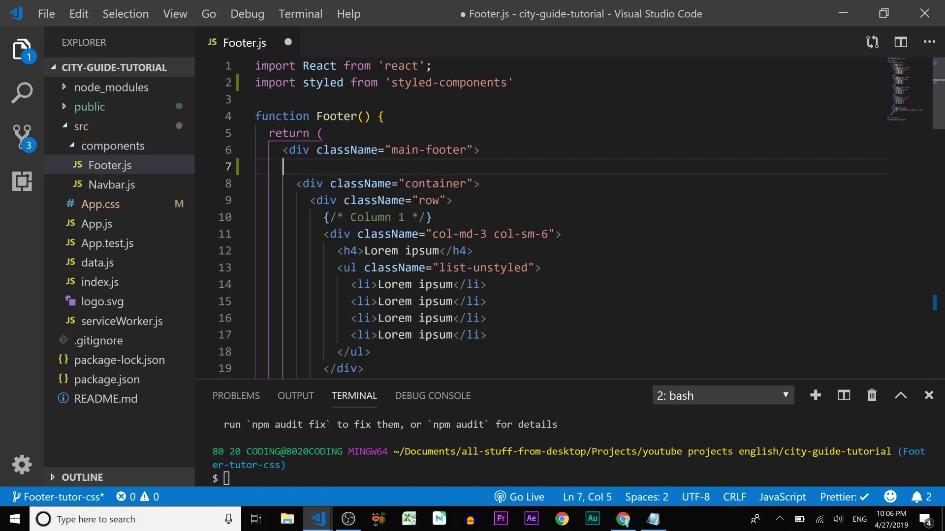
type(".")
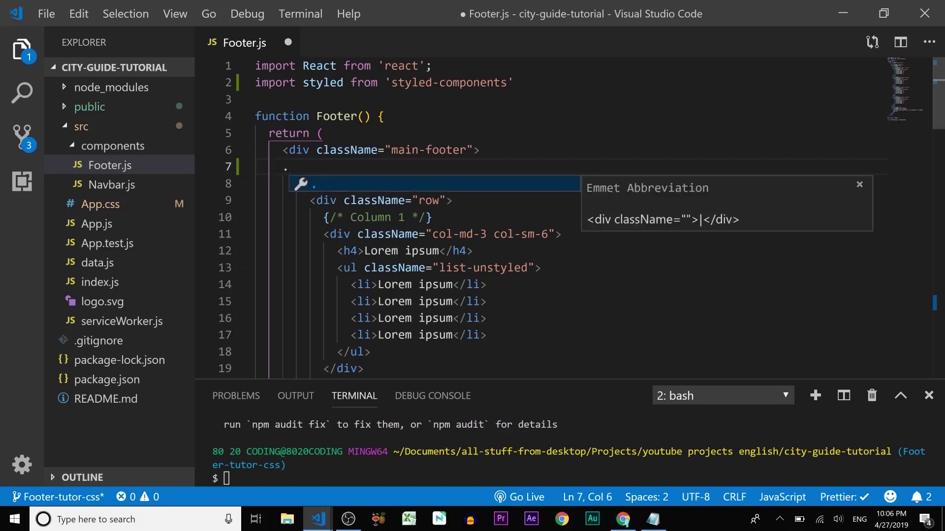
type("footer-")
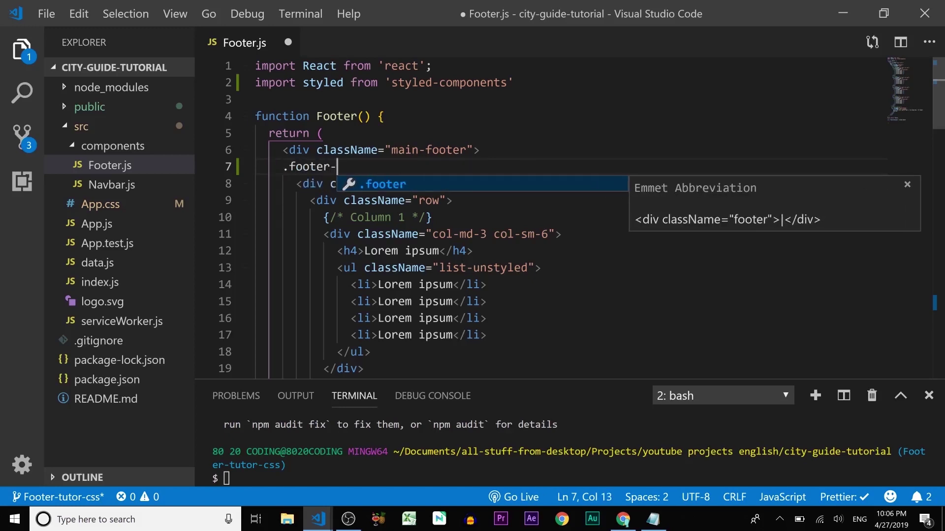
type("meddl")
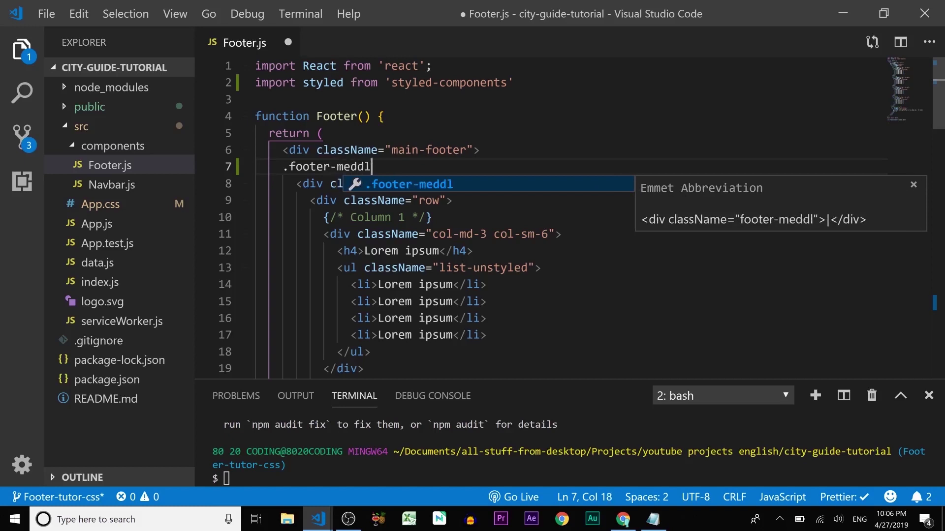
type("e")
key("BackSpace")
key("BackSpace")
key("BackSpace")
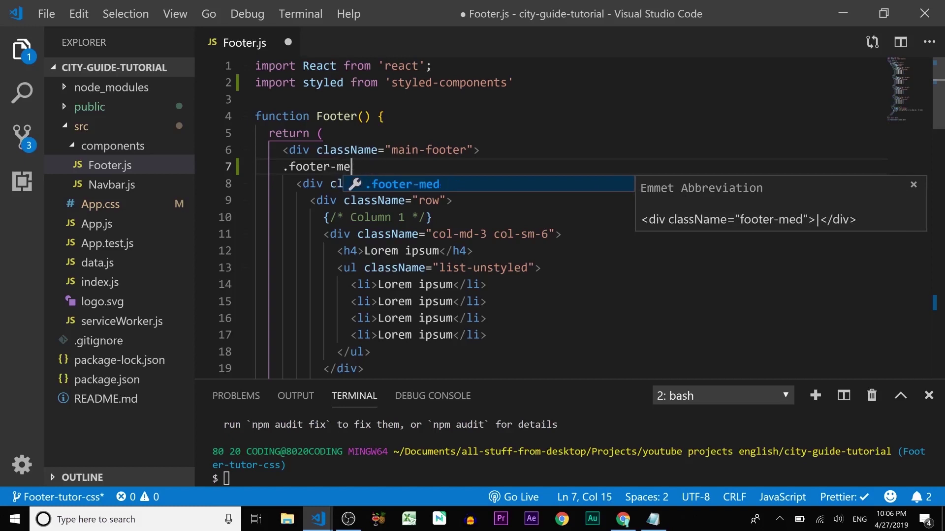
type("mi")
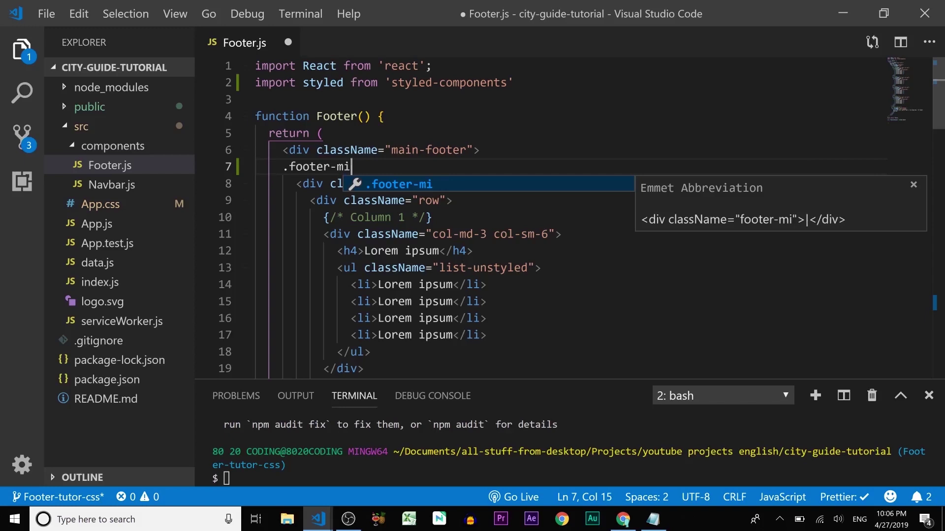
type("middm")
key("BackSpace")
type("le")
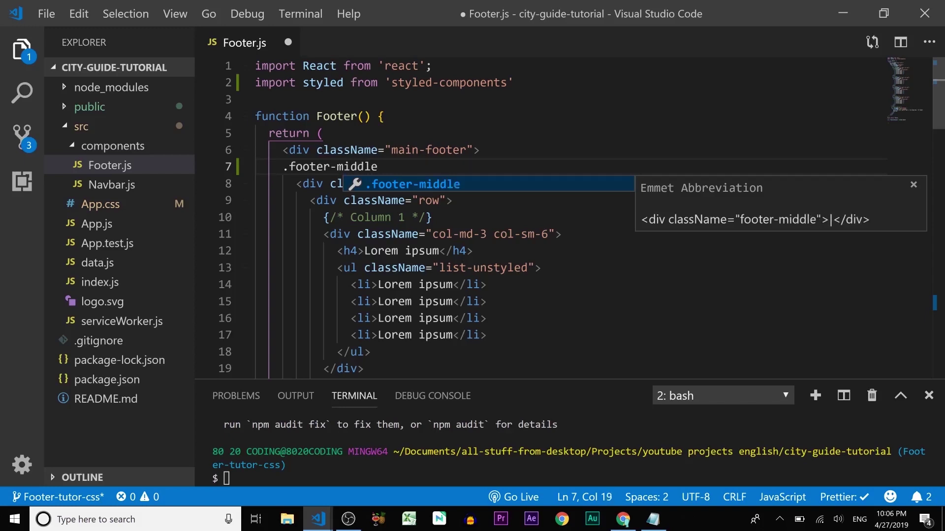
key("Tab")
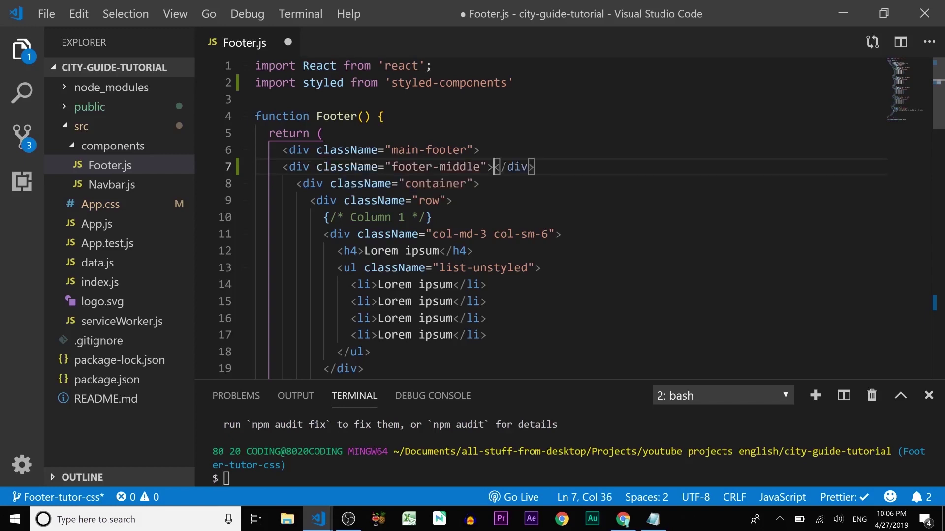
key("shift+End")
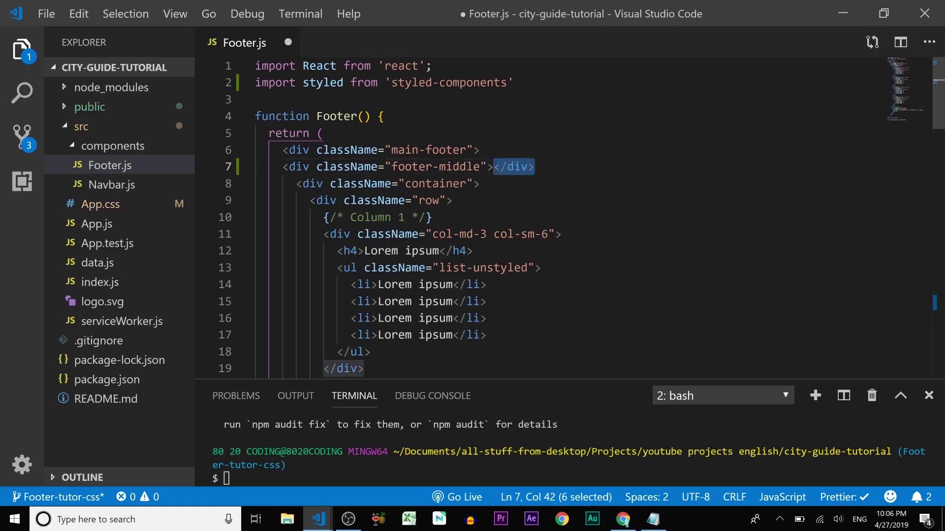
key("Delete")
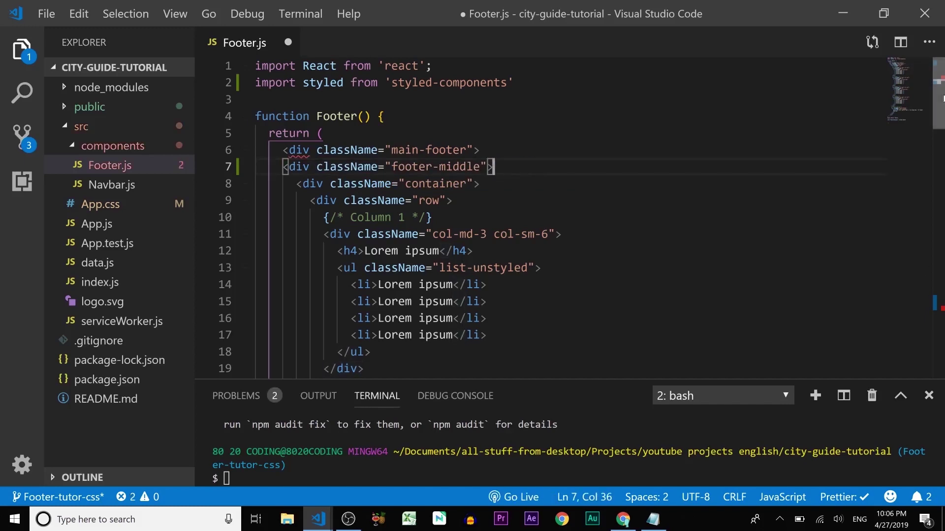
scroll(516, 222, "down", 2)
left_click_drag(939, 96, 940, 266)
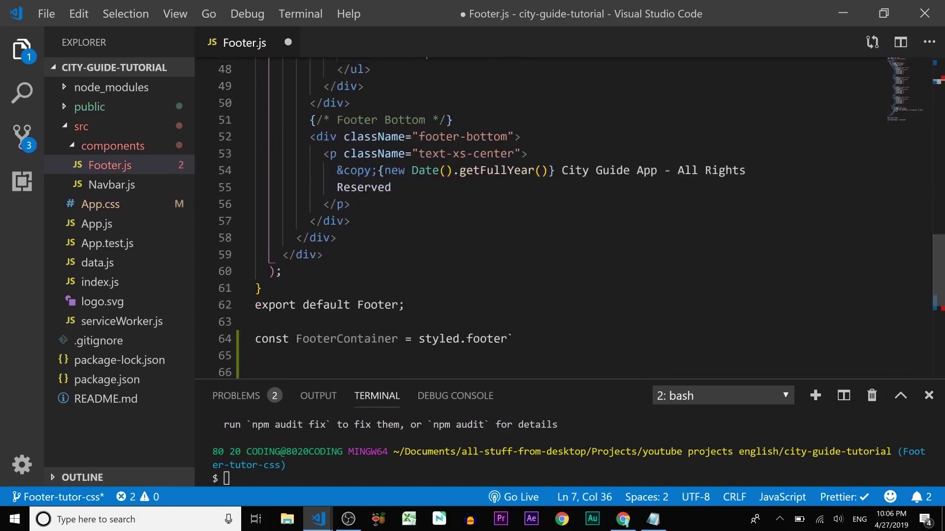
- Close the footer-middle div after the container, then save so Prettier condenses FooterContainer
left_click(336, 238)
key("Return")
type("</div>")
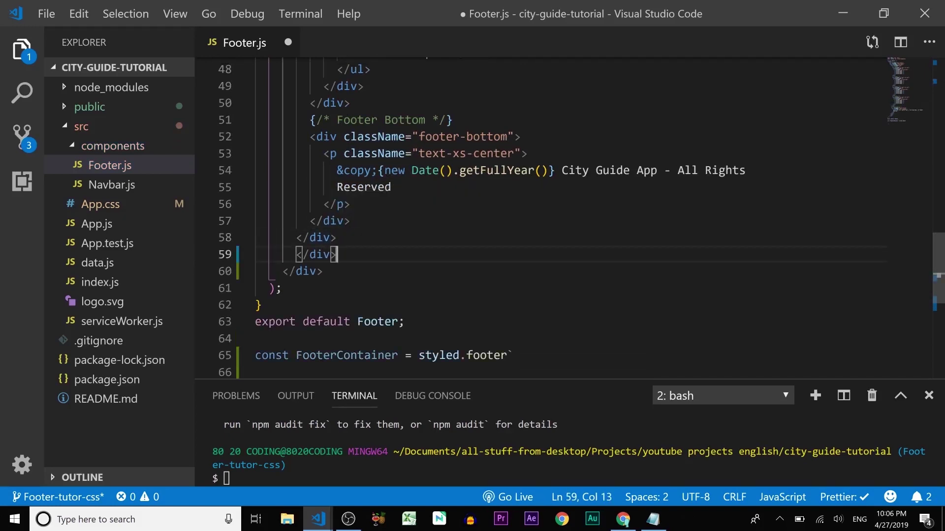
key("ctrl+s")
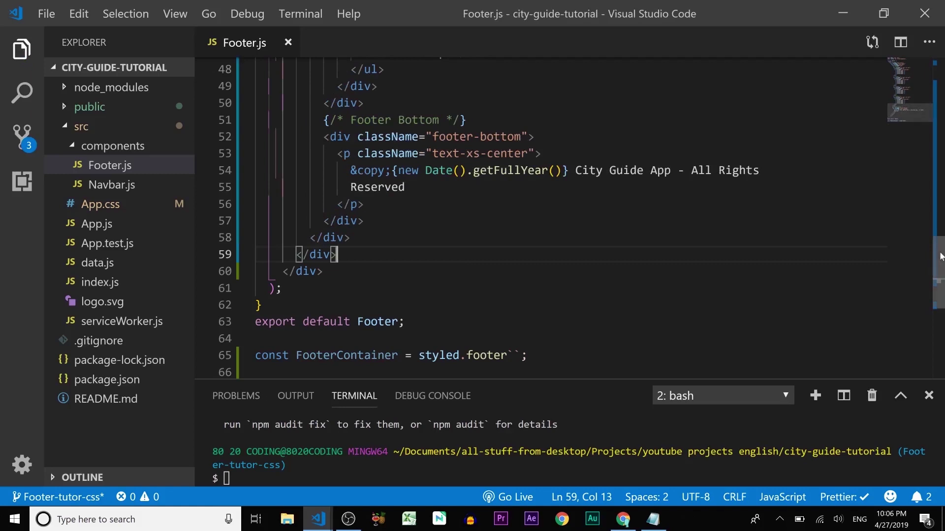
scroll(561, 222, "down", 5)
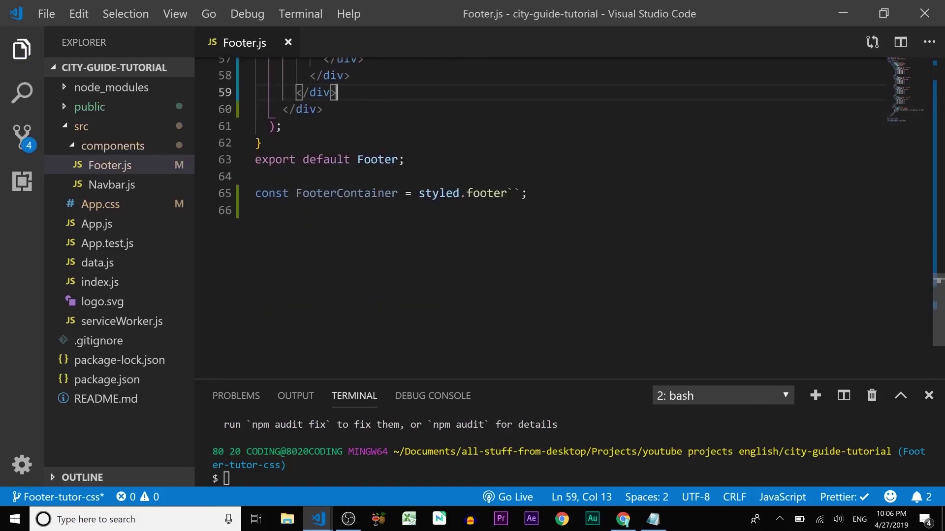
- Add .footer-middle { background: var(--mainDark); } inside FooterContainer and save
left_click(514, 193)
key("Return")
key("Return")
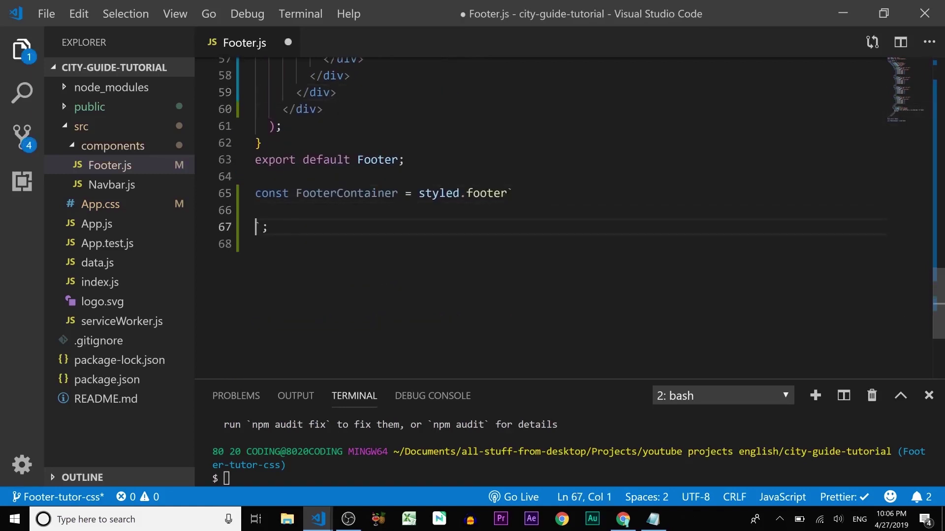
left_click_drag(937, 318, 940, 76)
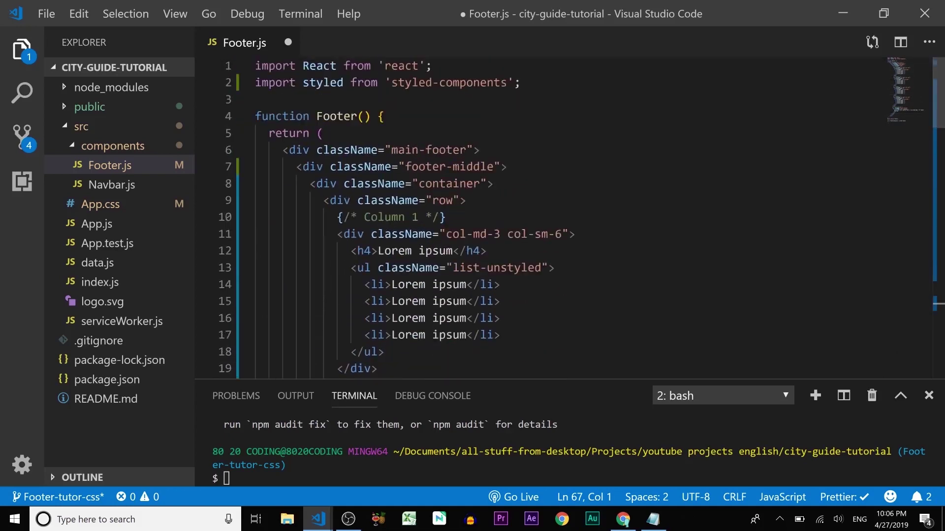
left_click_drag(407, 167, 488, 167)
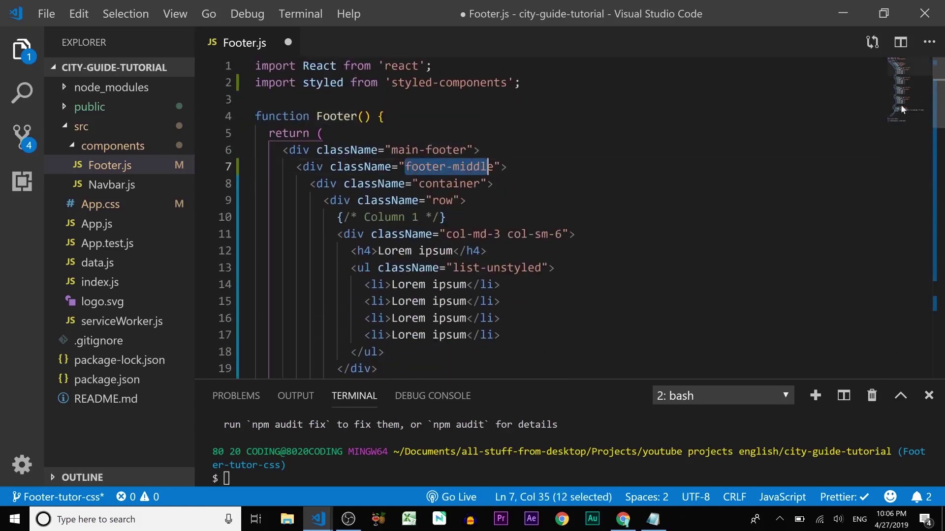
left_click_drag(937, 83, 937, 317)
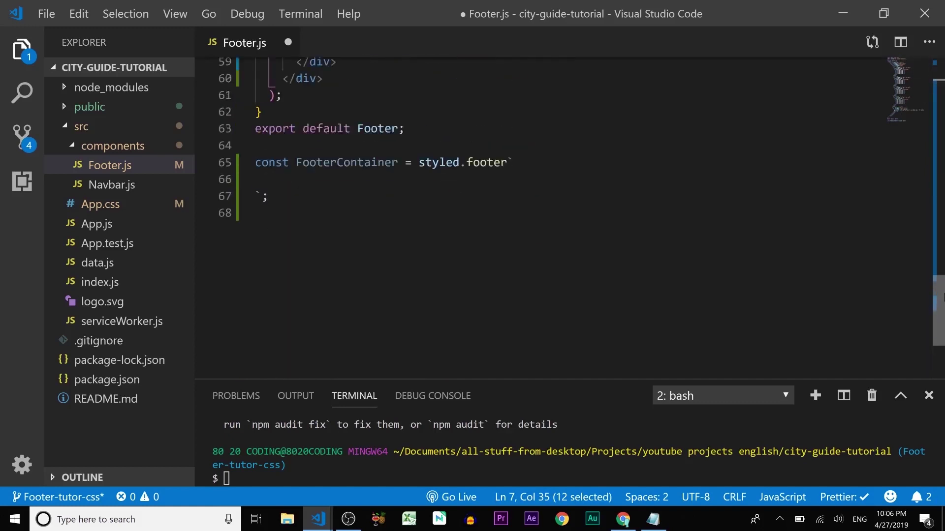
left_click(442, 183)
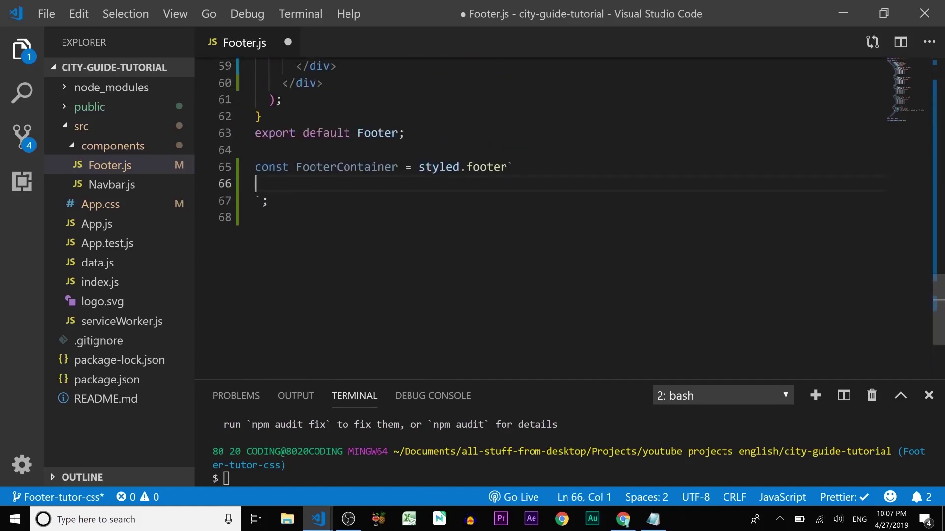
type(".foo")
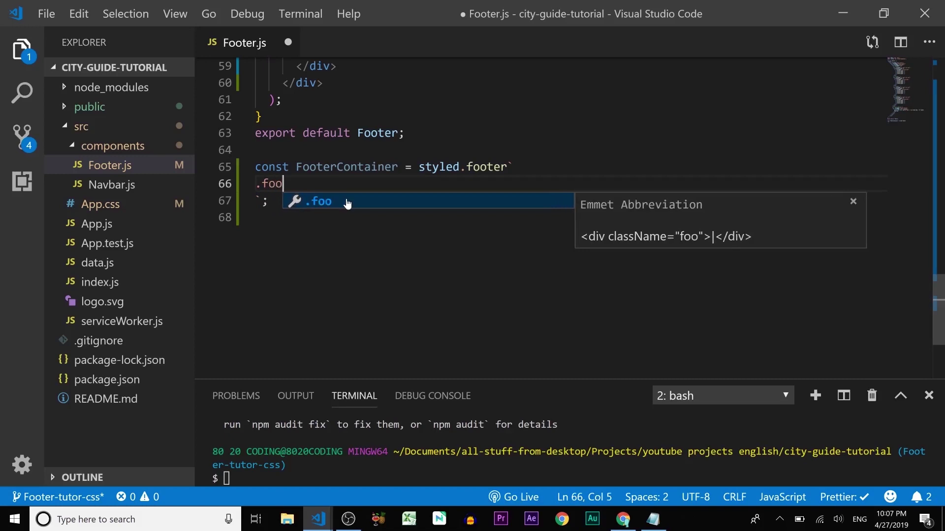
type("ter-mi")
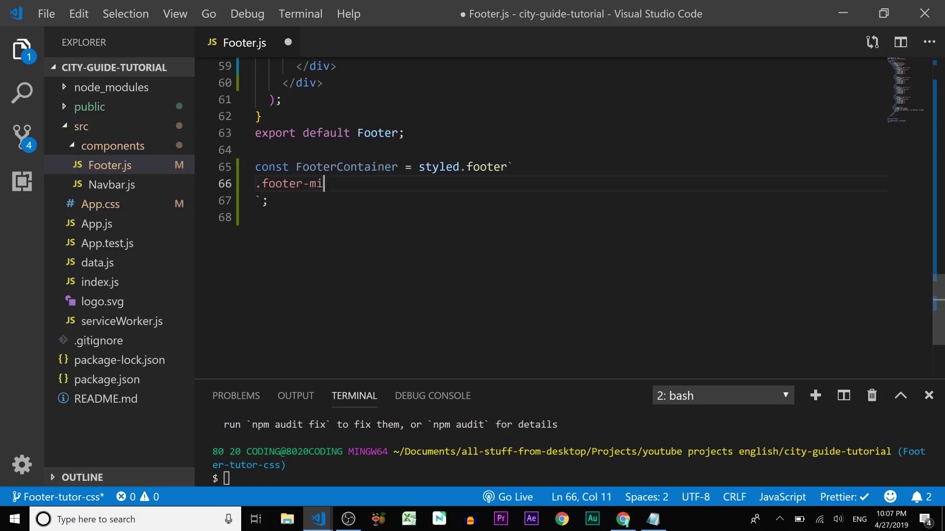
type("ddle")
type(" []")
key("BackSpace")
key("BackSpace")
type("{}")
key("Return")
key("BackSpace")
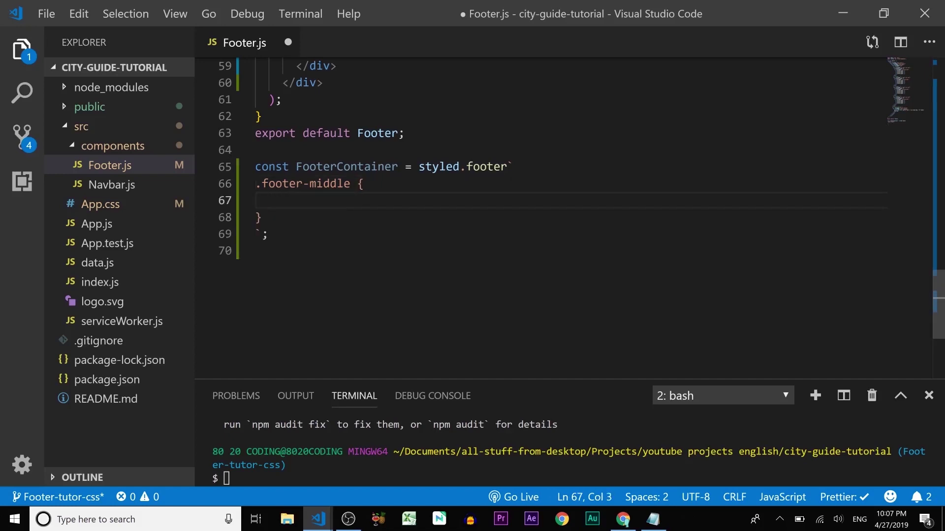
type("backg")
type("round")
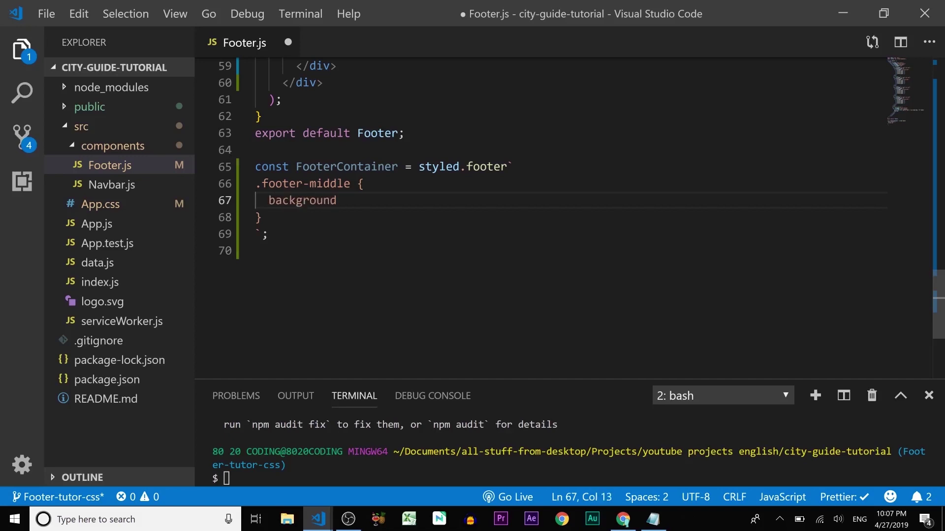
type(": va")
type("r();")
key("Left")
key("Left")
type("--m")
type("ainD")
type("ark")
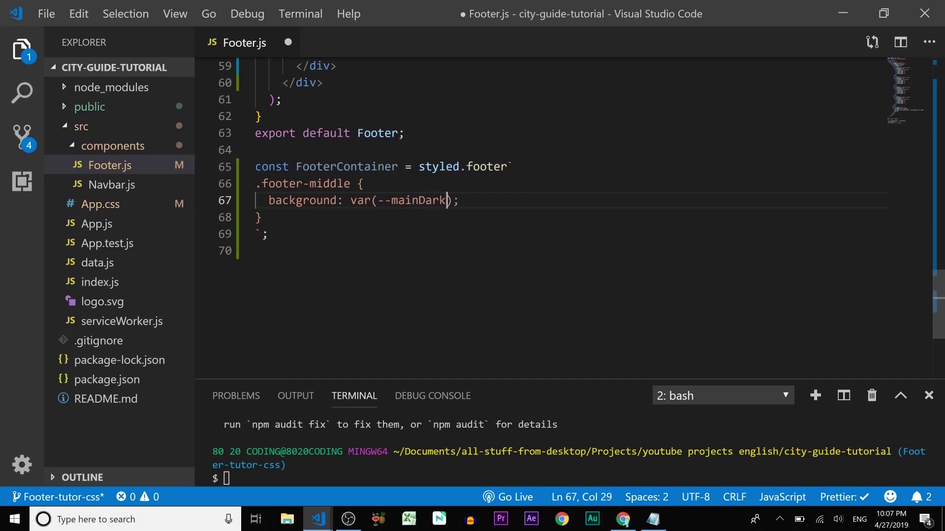
key("ctrl+s")
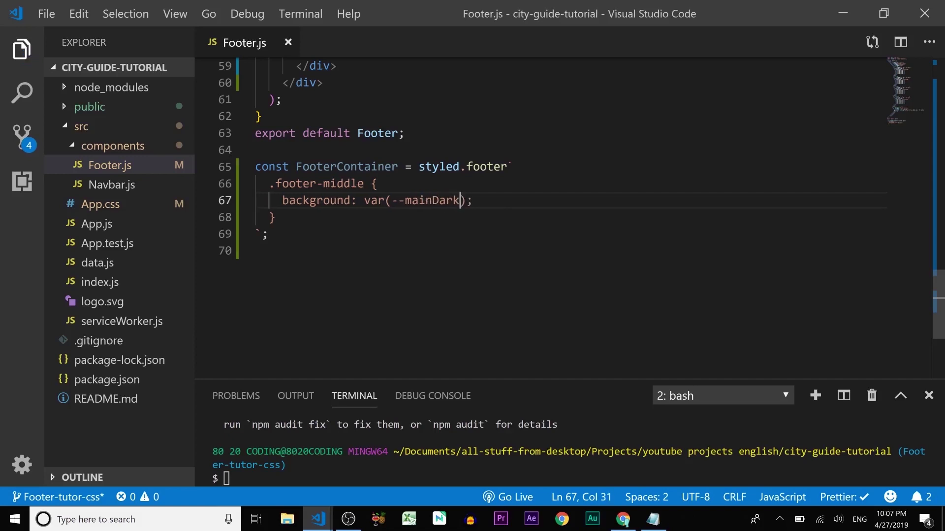
- Check the React App in Chrome at localhost:3000, then return to Footer.js
key("alt+Tab")
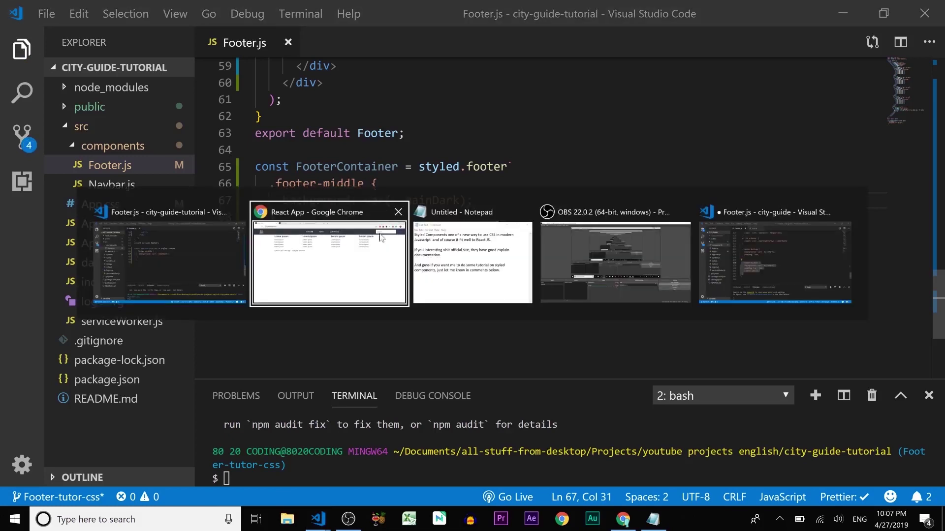
key("alt+Tab")
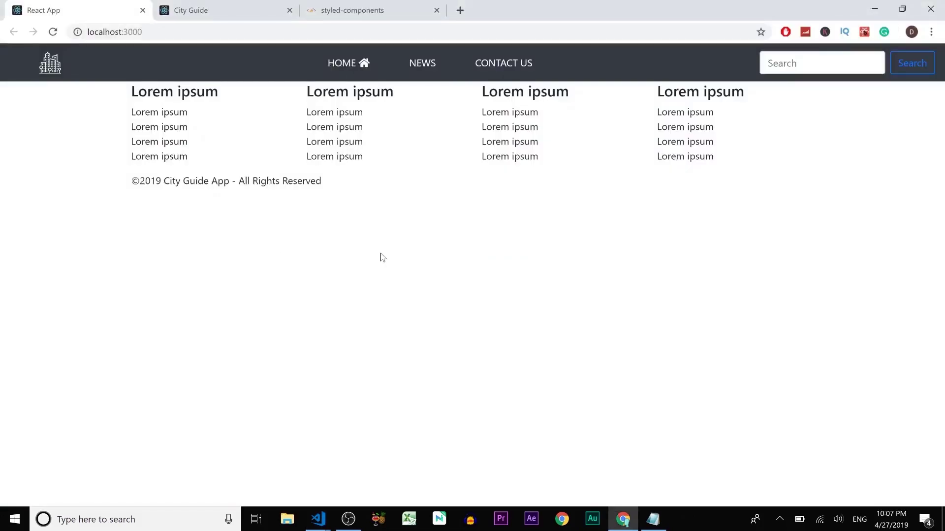
key("alt+Tab")
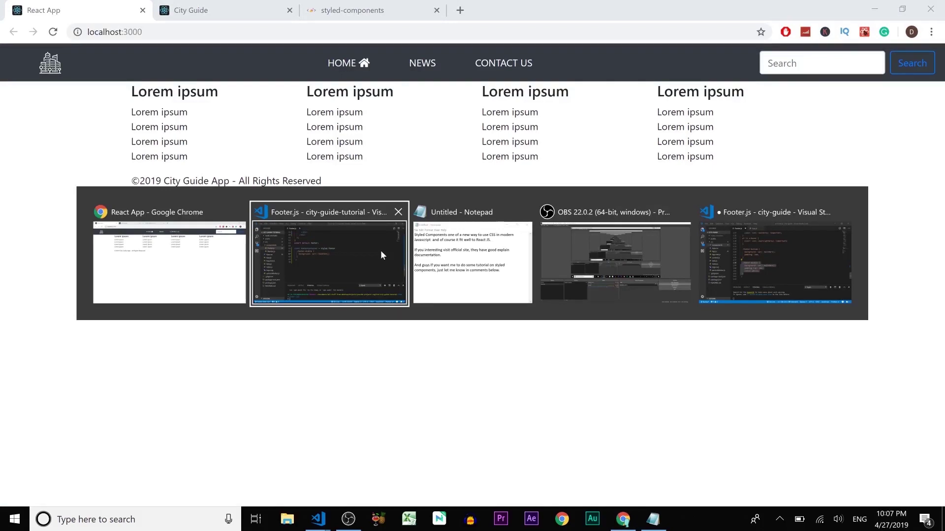
left_click(381, 250)
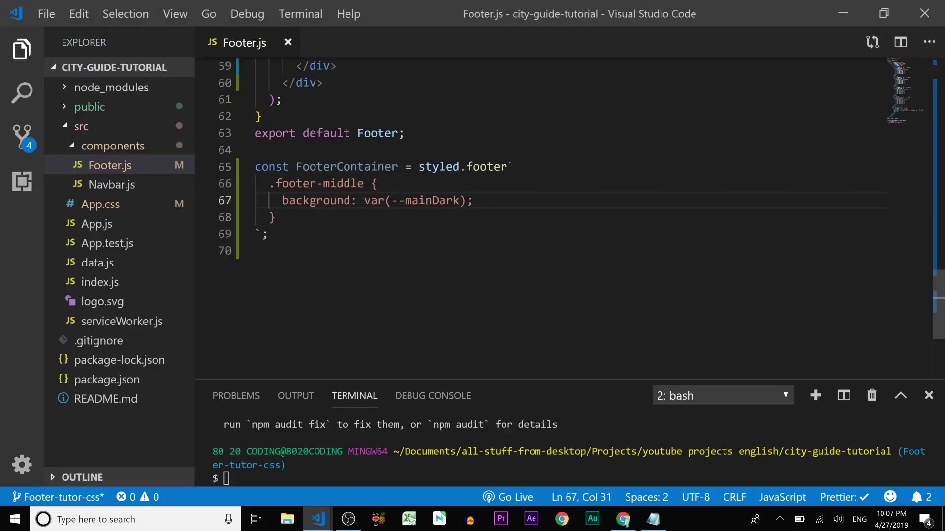
- Replace the outer opening div on line 6 with FooterContainer
double_click(340, 167)
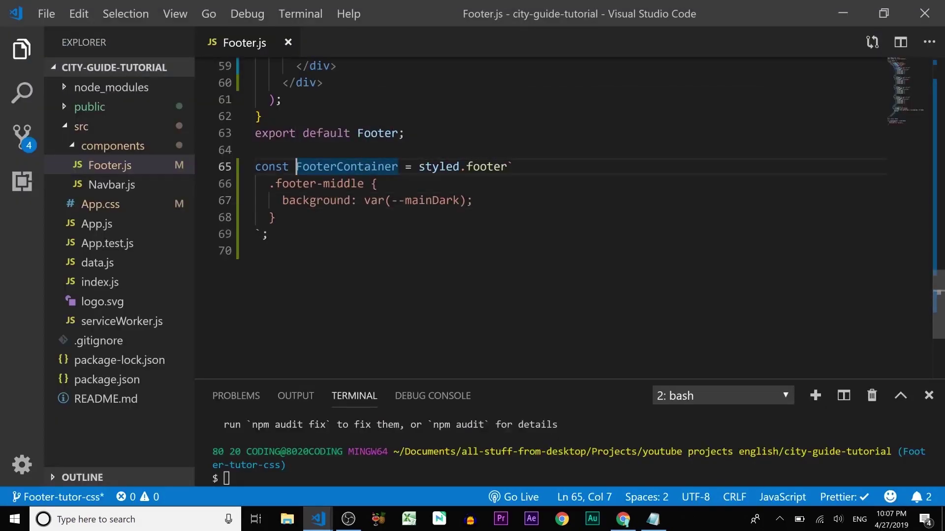
left_click_drag(296, 166, 399, 166)
key("ctrl+c")
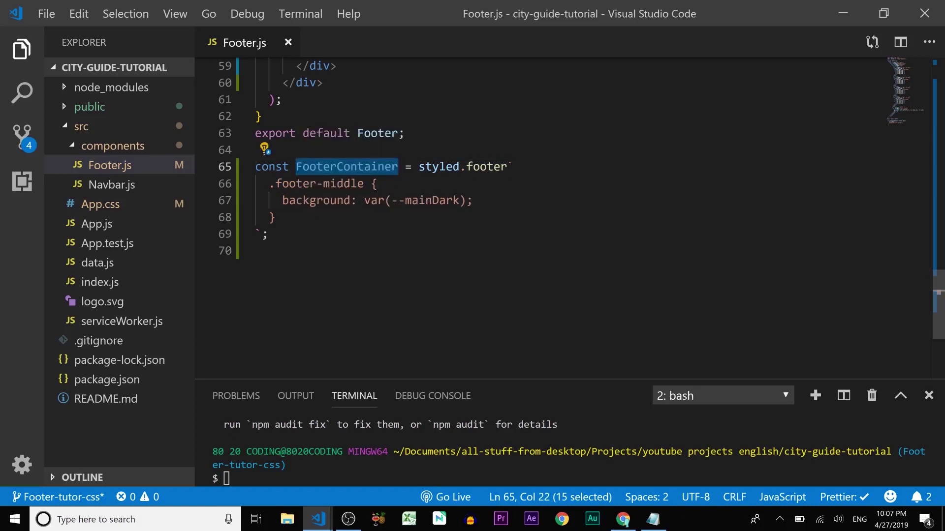
scroll(317, 74, "up", 20)
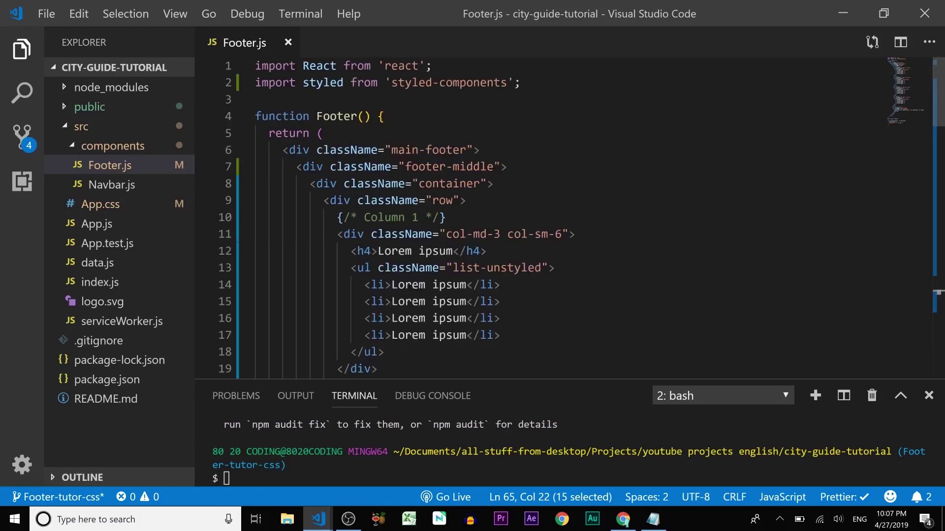
double_click(299, 150)
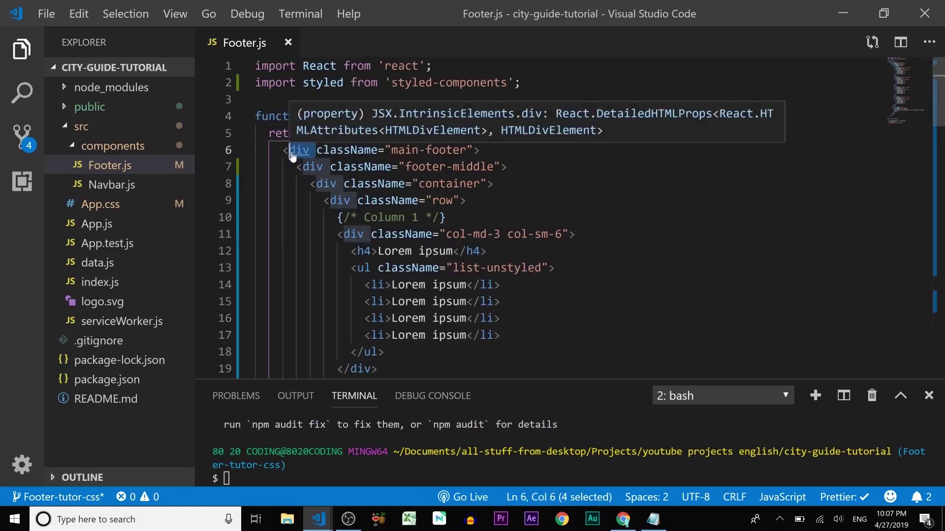
key("ctrl+v")
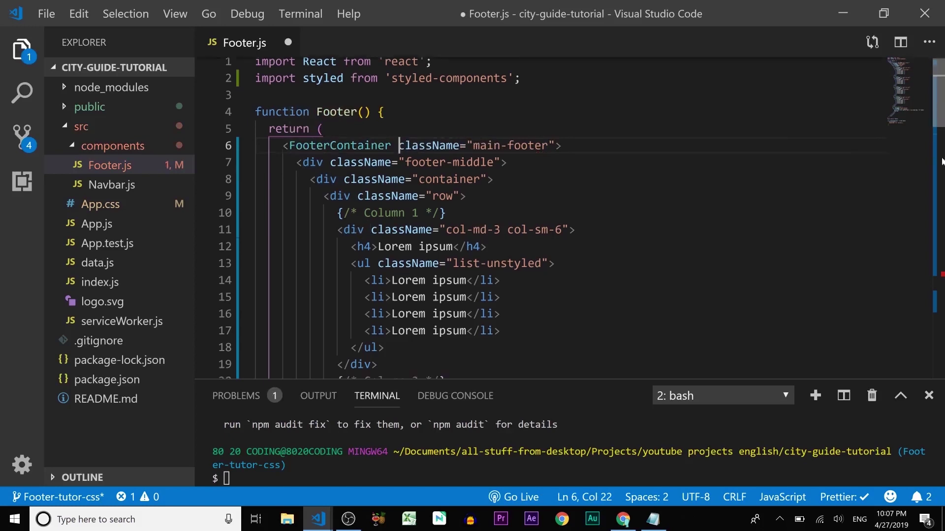
left_click_drag(938, 96, 938, 280)
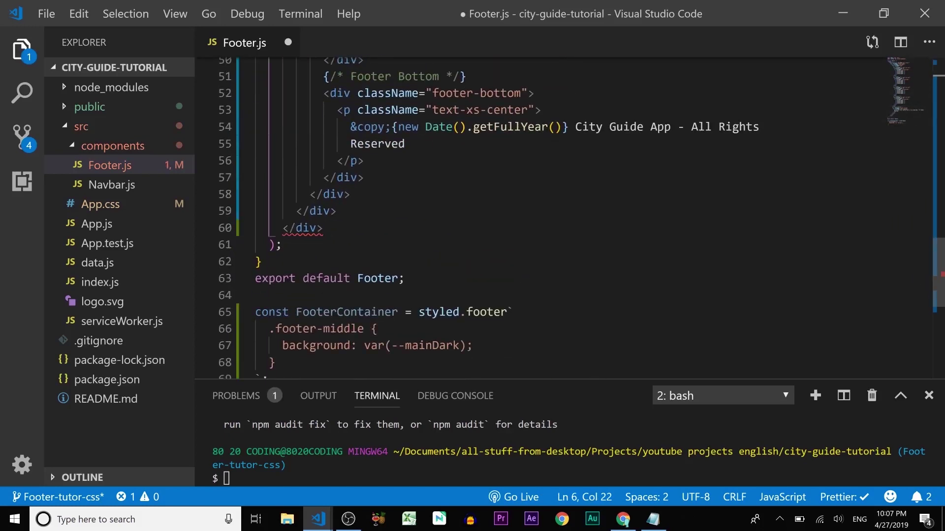
- Swap the closing div on line 60 for FooterContainer, save, and check the dark footer in Chrome
double_click(306, 228)
key("ctrl+v")
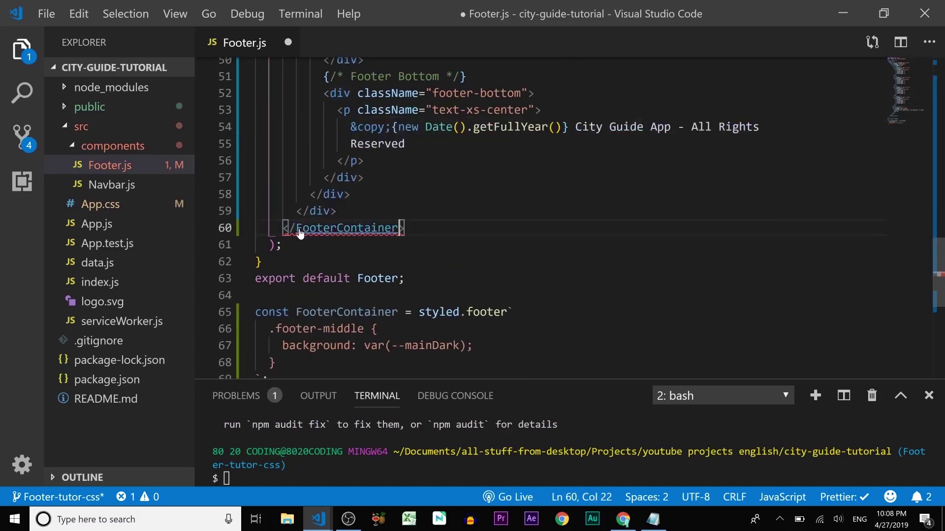
key("ctrl+s")
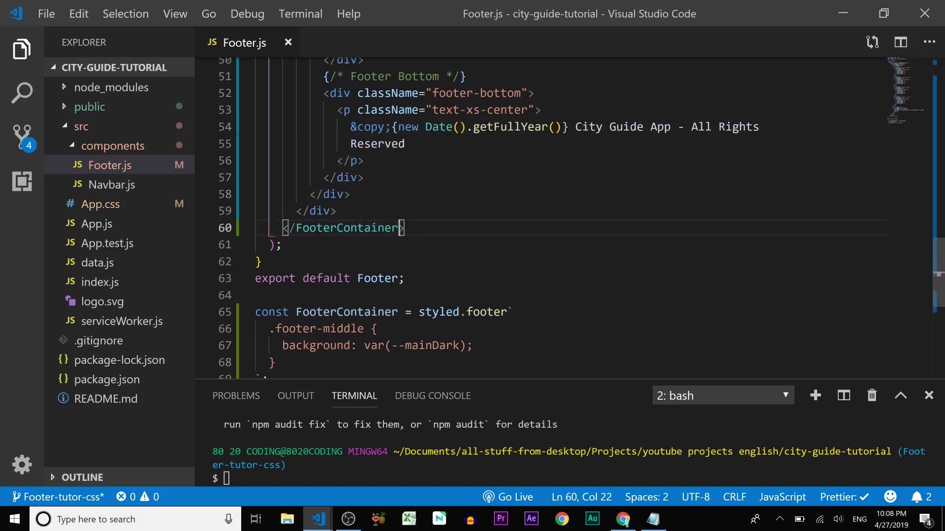
key("alt+Tab")
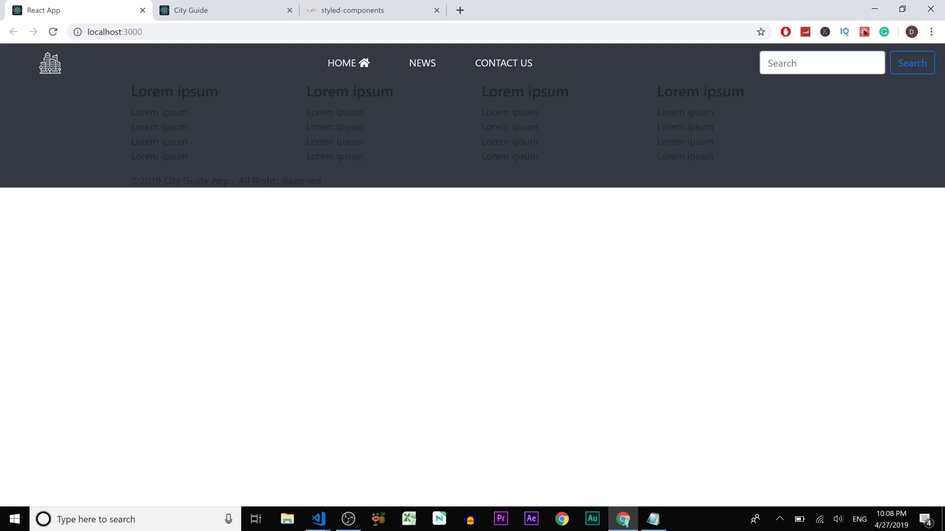
key("alt+Tab")
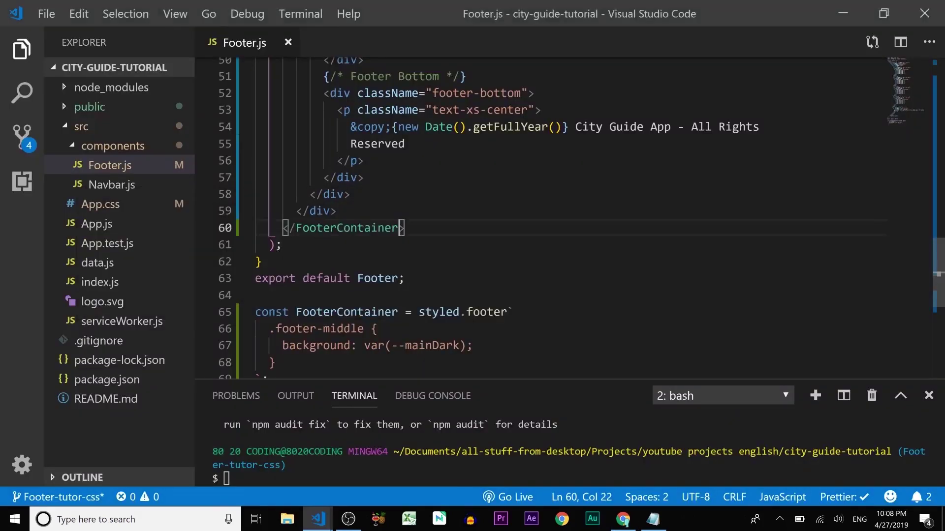
- In App.js, add a lorem45 paragraph between two <br /> tags after <Navbar /> and save
left_click(96, 224)
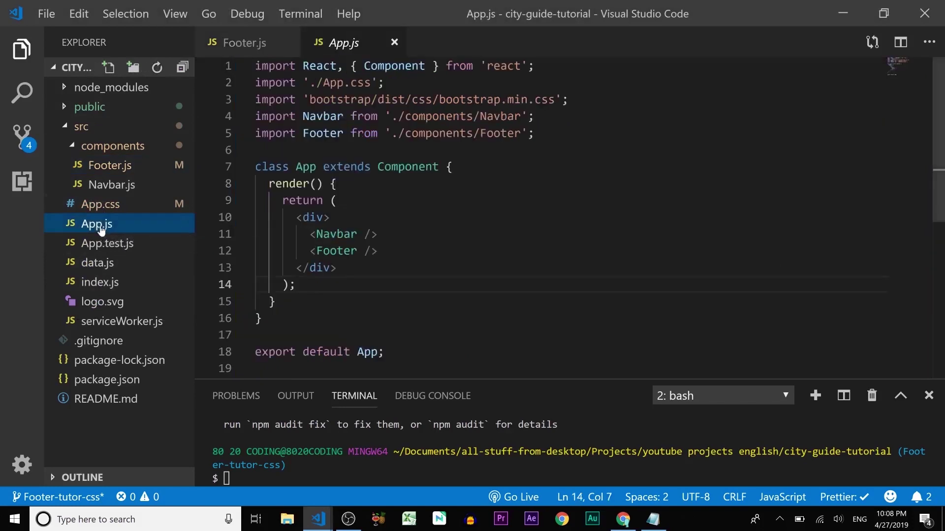
key("Return")
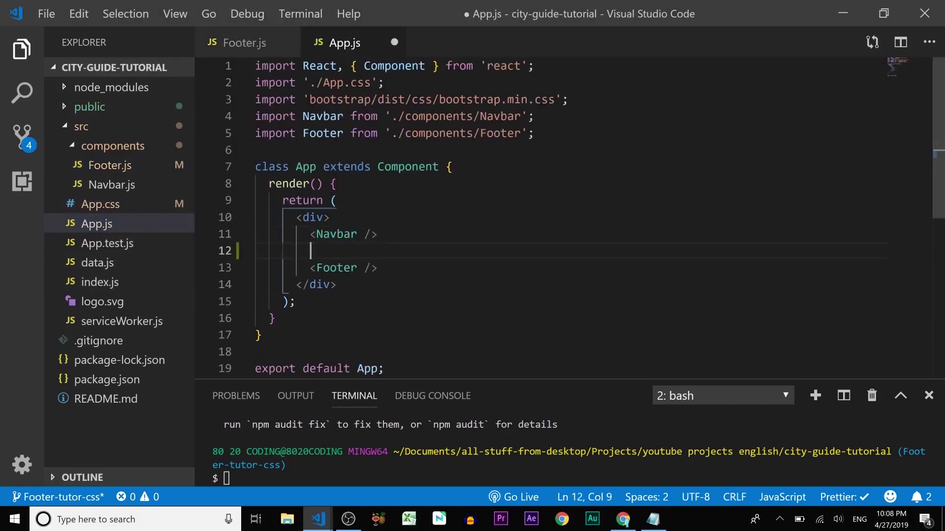
type("<>")
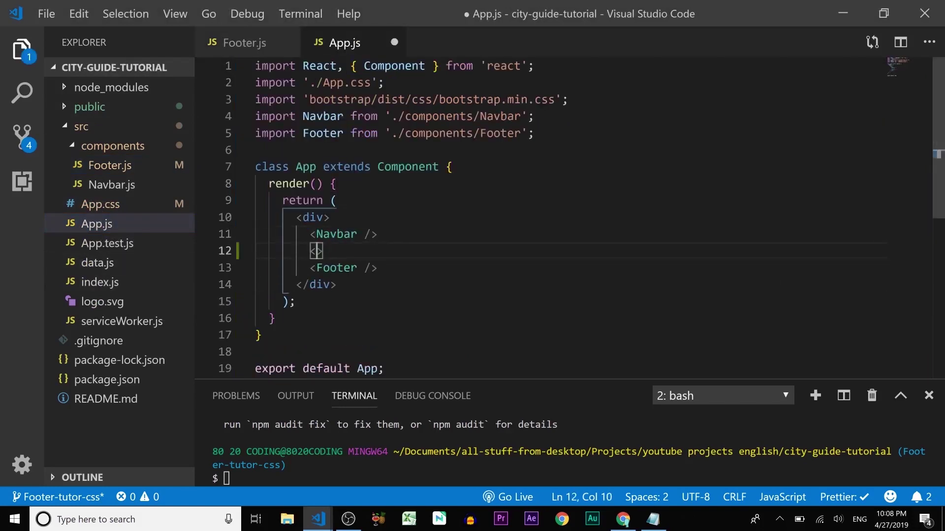
type("br /")
key("Right")
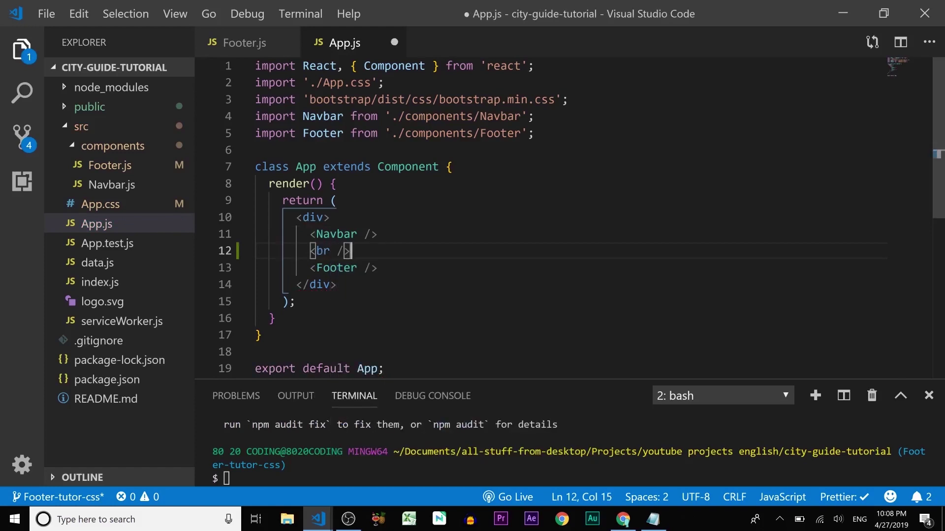
key("Return")
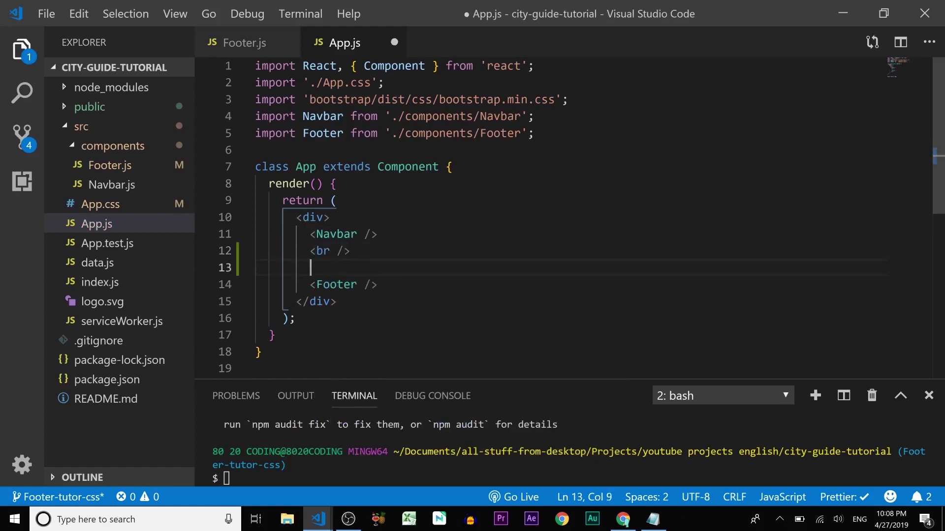
type("lorem")
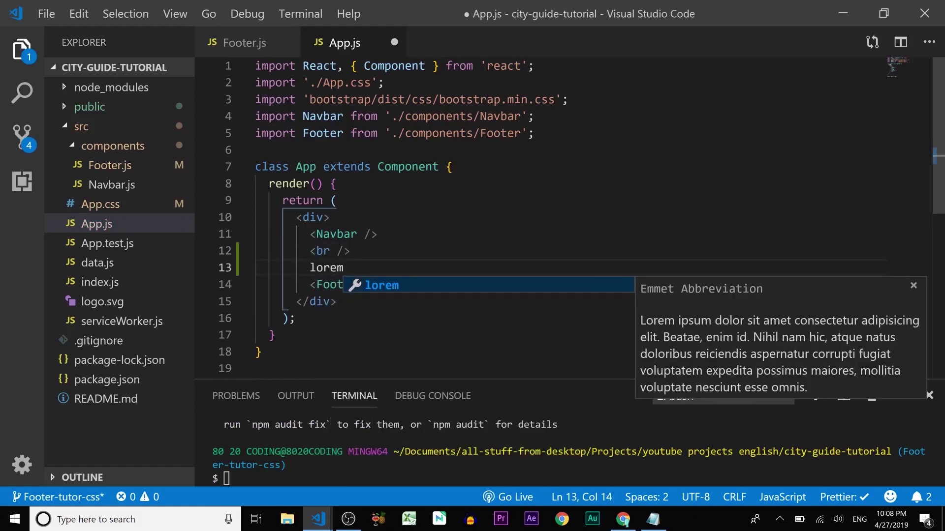
type("45")
key("Tab")
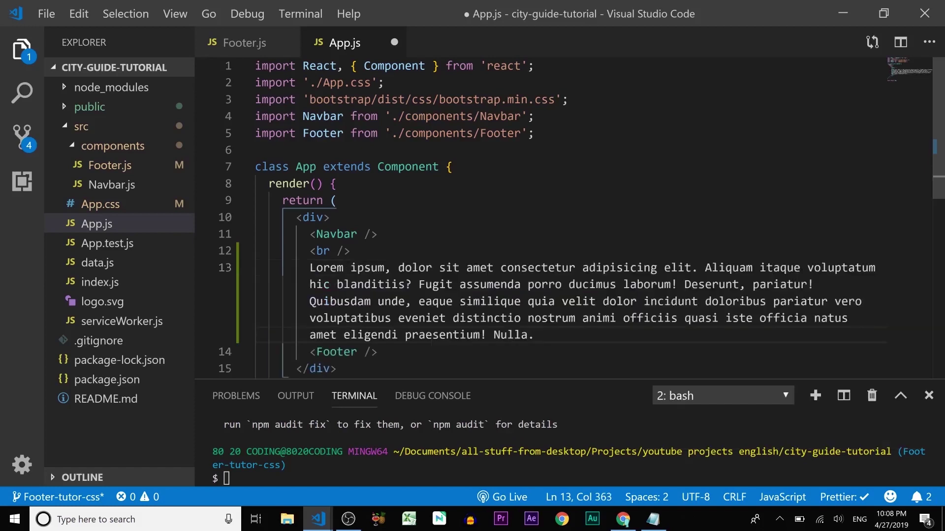
key("Return")
type("<>")
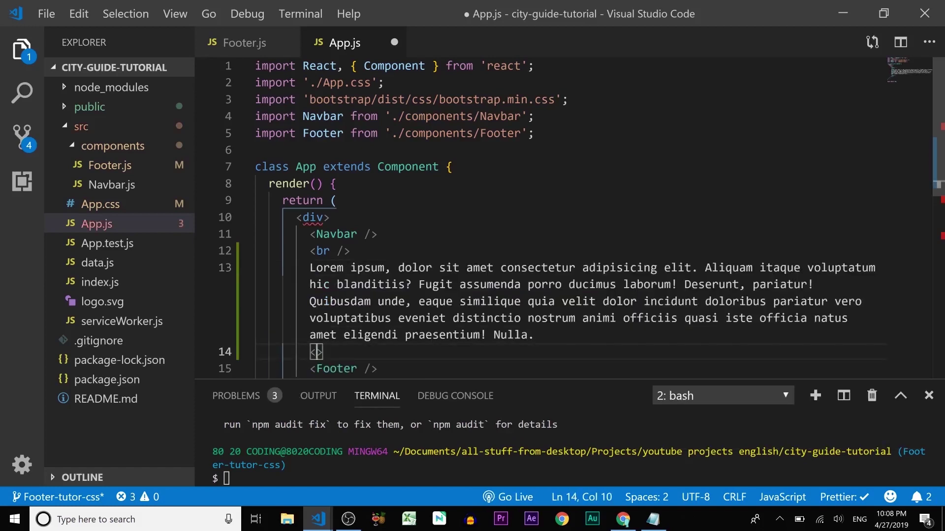
type("br /")
key("ctrl+s")
- Check the new paragraph in Chrome, then bring Footer.js back into the editor
key("alt+Tab")
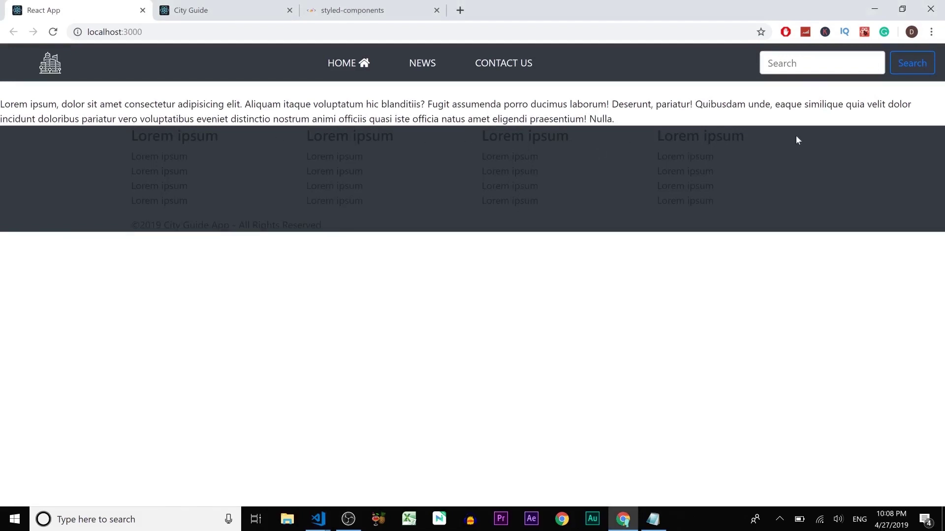
key("alt+Tab")
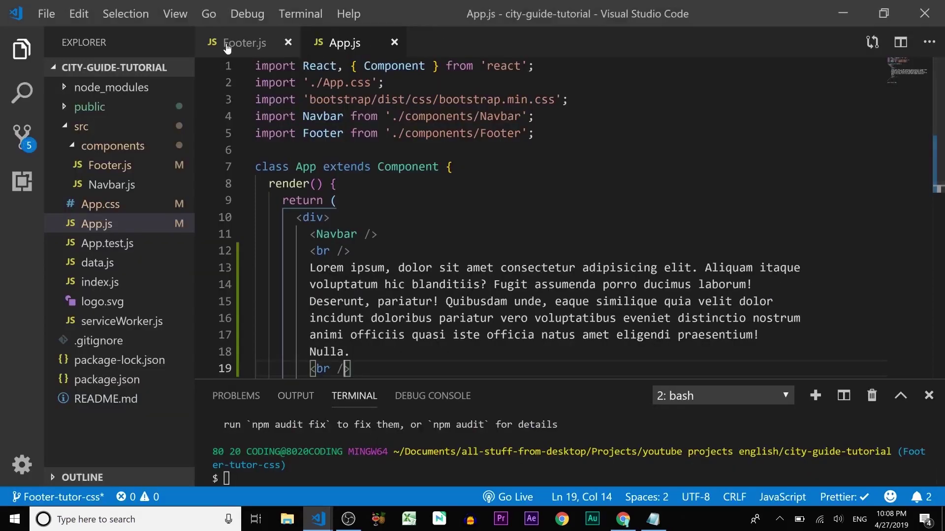
left_click(244, 44)
scroll(443, 222, "down", 3)
scroll(443, 221, "up", 2)
- Add padding-top: 3rem under the background line in .footer-middle and save Footer.js
left_click(472, 235)
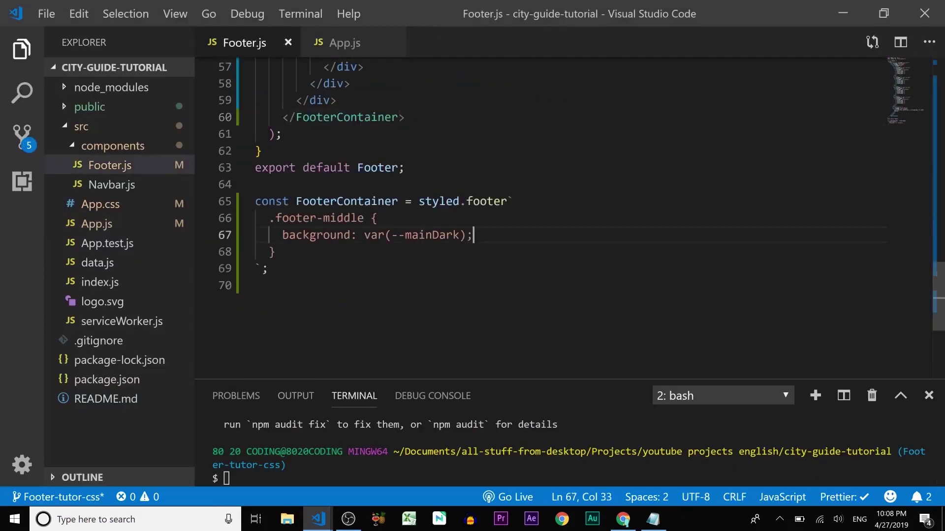
key("Return")
type("padding")
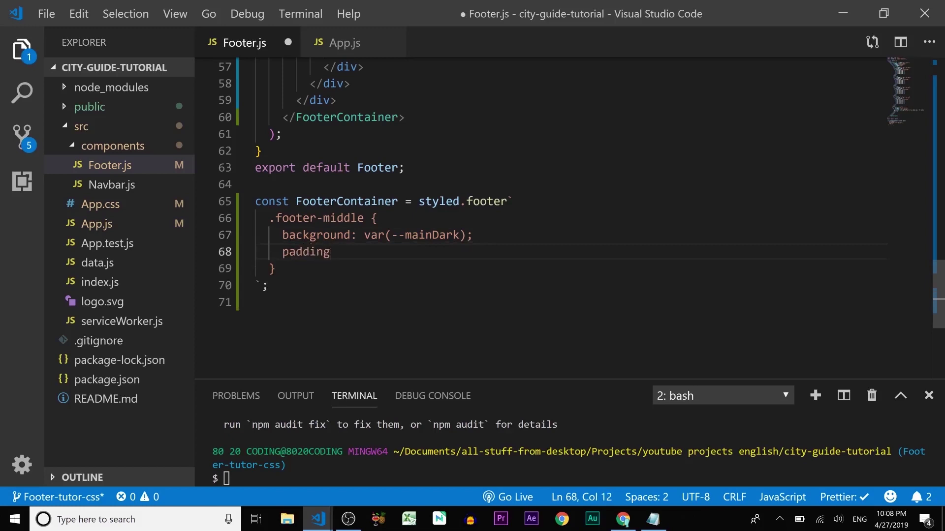
type("-to")
key("BackSpace")
type("p")
key("BackSpace")
type("op: ")
type("3rem;")
key("ctrl+s")
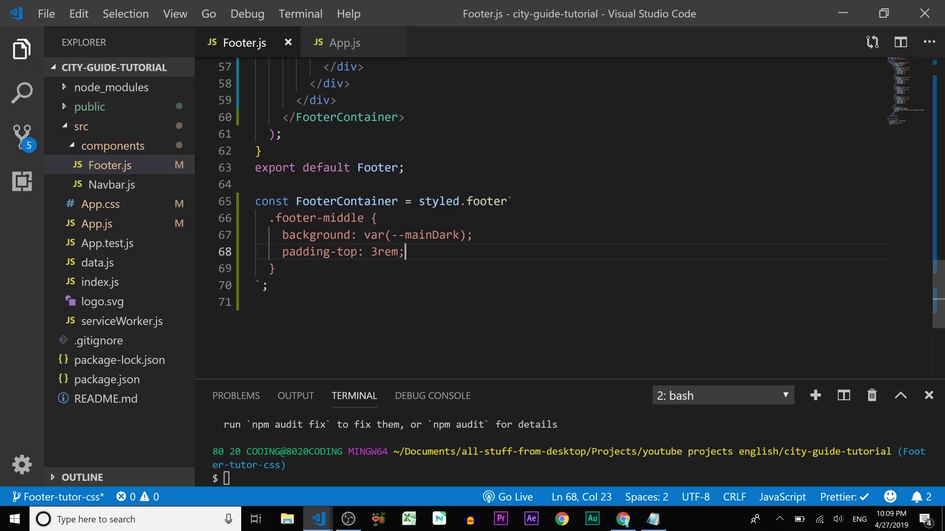
- Preview the 3rem top padding in Chrome, then return to the padding line
key("Left")
key("Left")
key("Left")
key("alt+Tab")
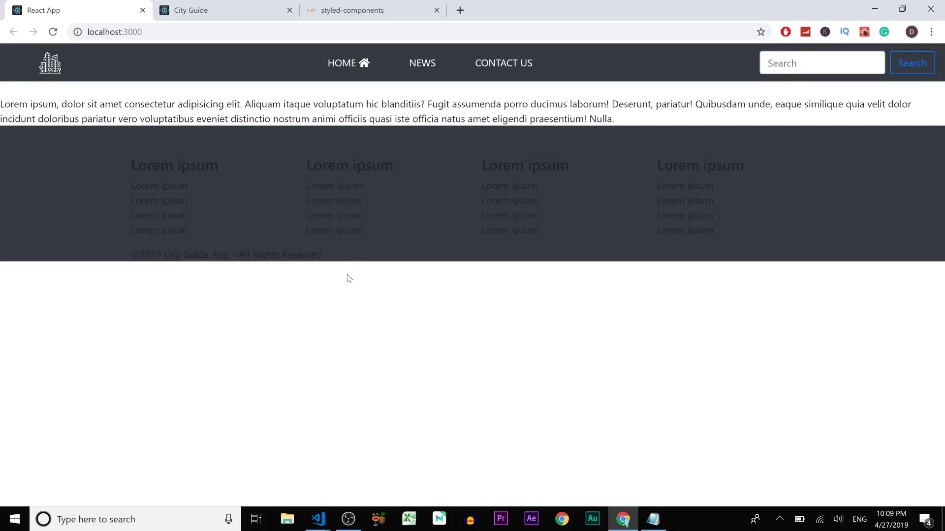
key("alt+Tab")
key("End")
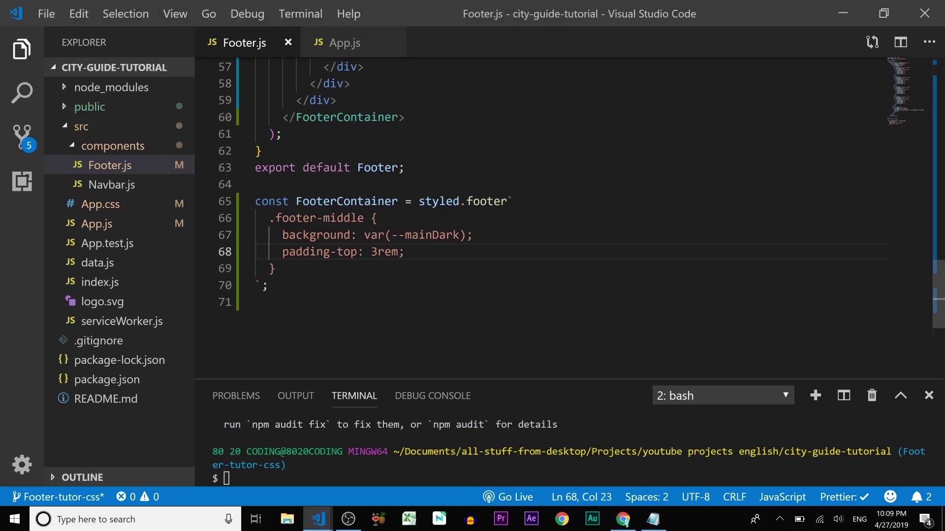
- Add color: var(--mainWhite) to .footer-middle, save, and confirm the white text in Chrome
key("Return")
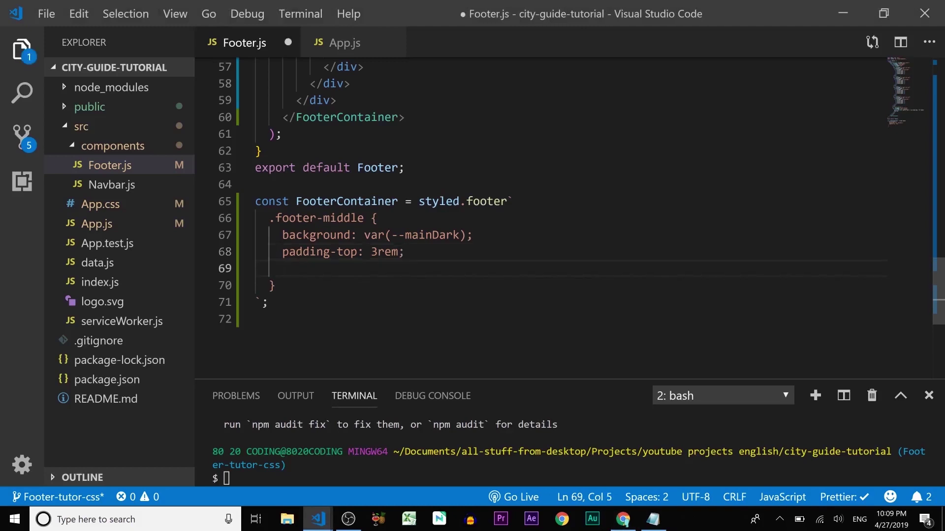
type("color: ")
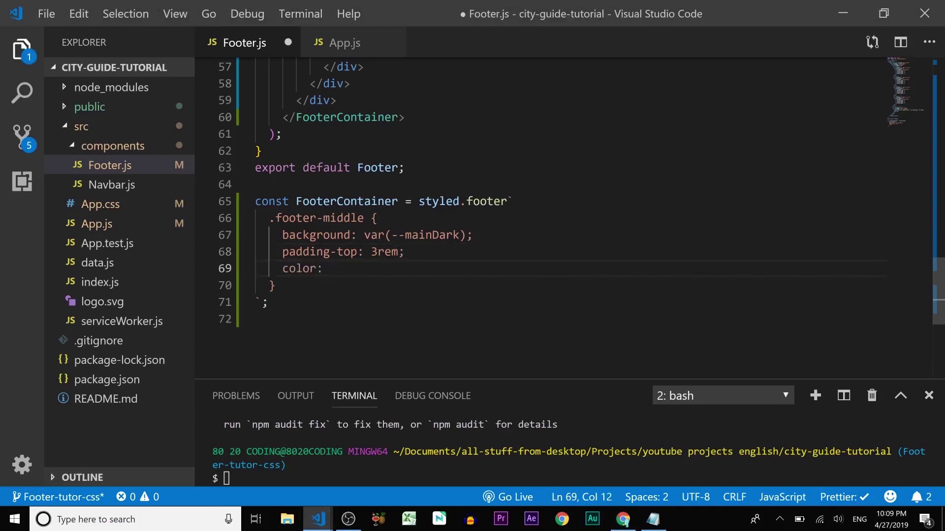
type("var(0")
key("BackSpace")
type("--")
type("mainWh")
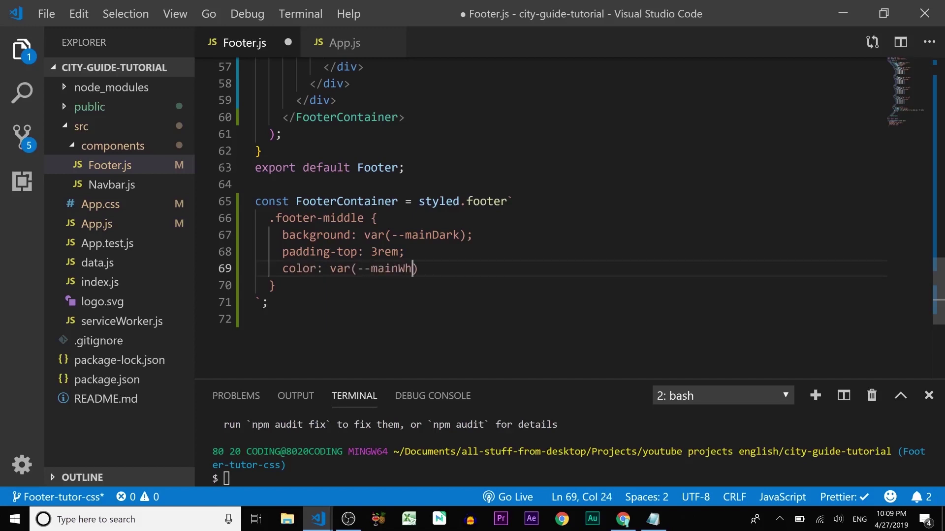
type("ite")
key("End")
type(";")
key("ctrl+s")
key("alt+Tab")
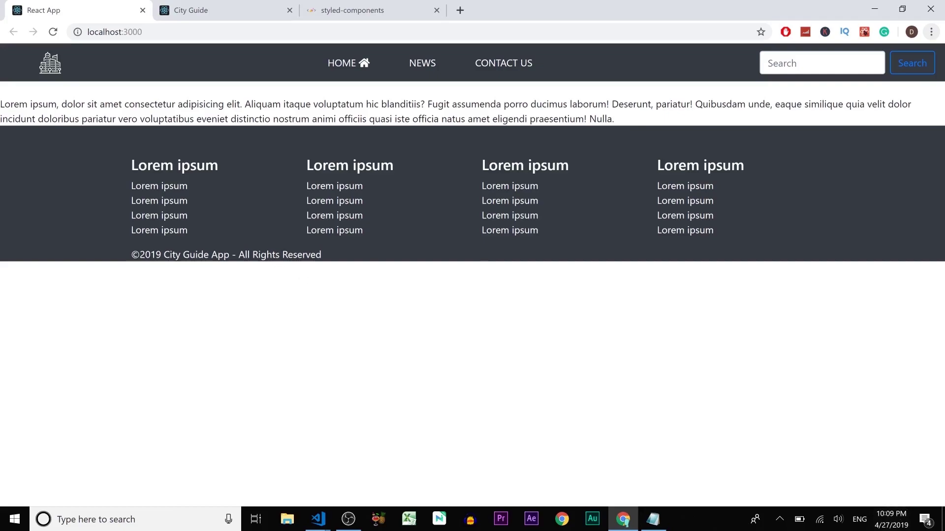
key("alt+Tab")
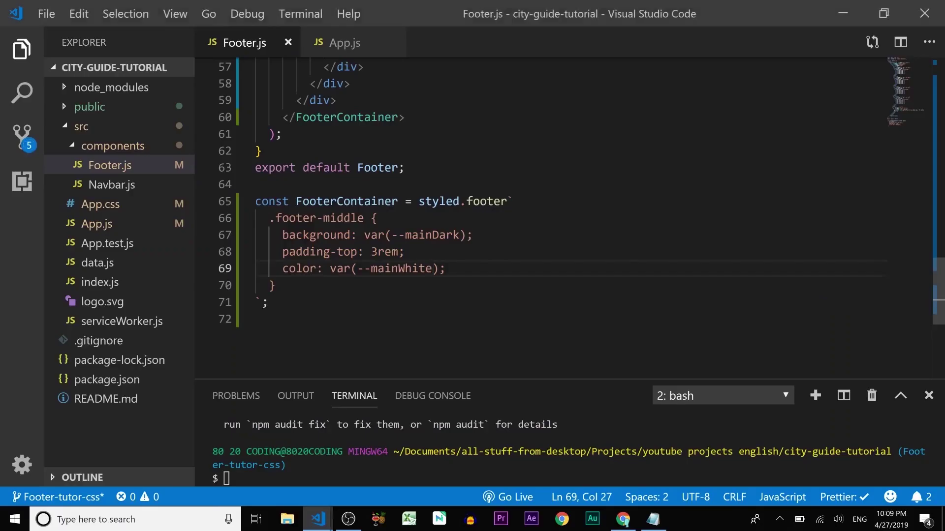
scroll(517, 221, "up", 5)
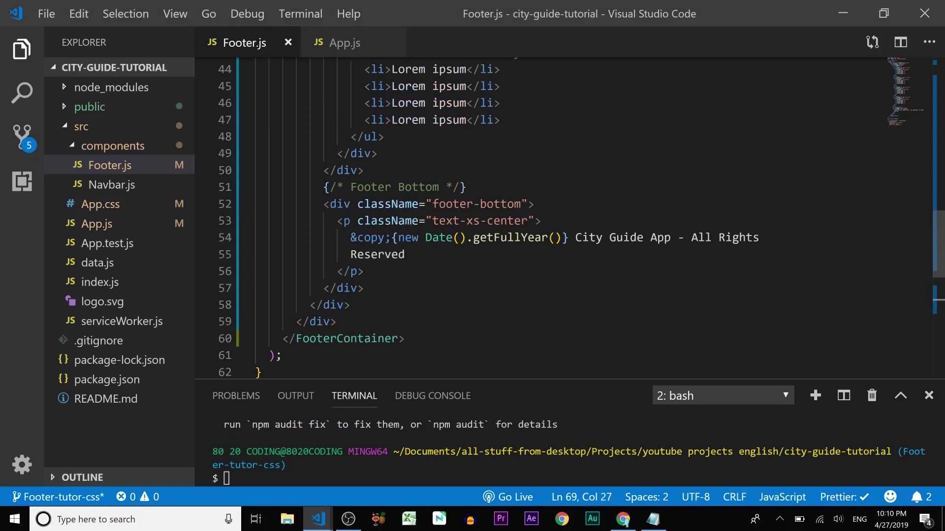
scroll(517, 222, "down", 5)
- Add a .footer-bottom rule with padding-top 3rem and padding-bottom 2rem below .footer-middle, then save
key("Down")
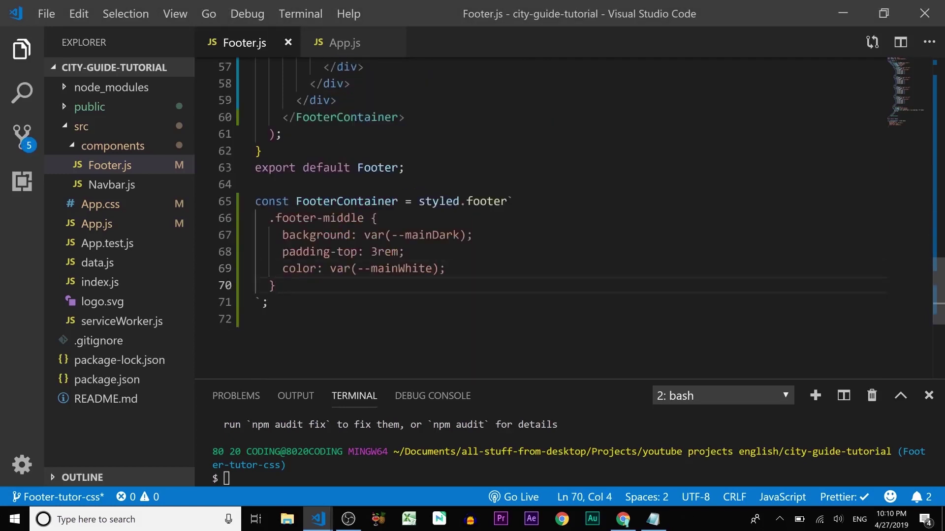
key("Return")
key("Return")
type(".foo")
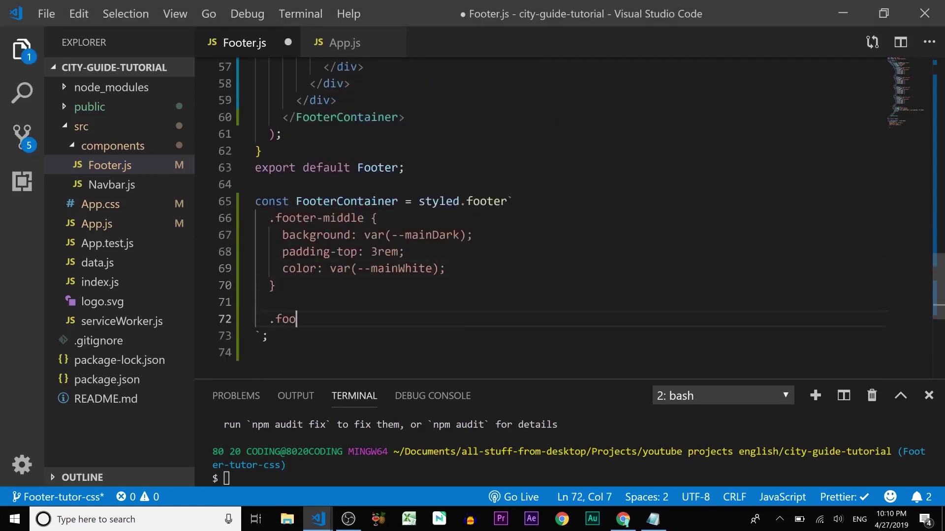
type("ter-b")
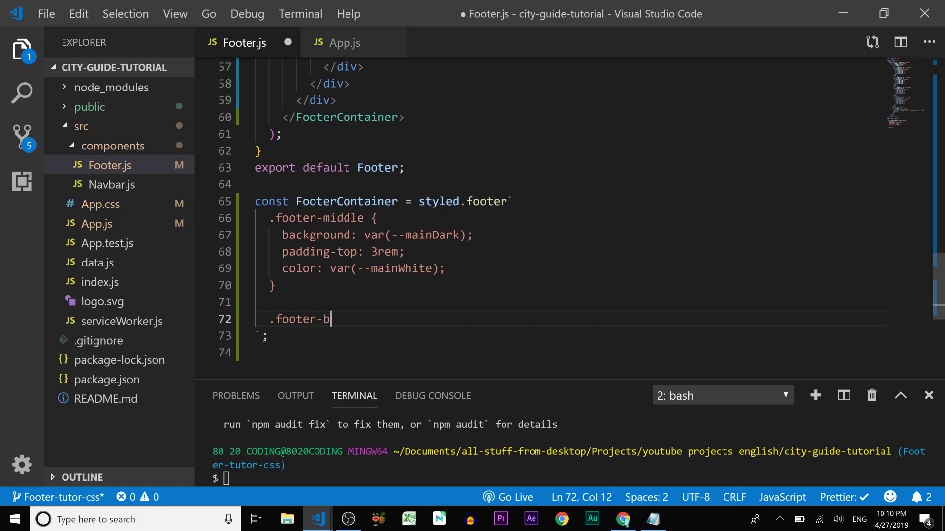
type("ooto")
key("BackSpace")
key("BackSpace")
key("BackSpace")
type("tt")
type("om {")
key("Return")
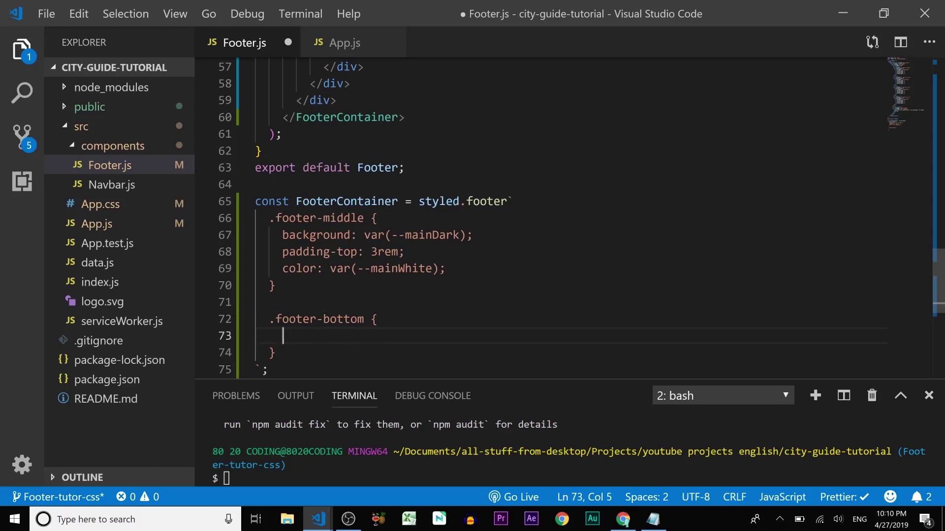
type("padding")
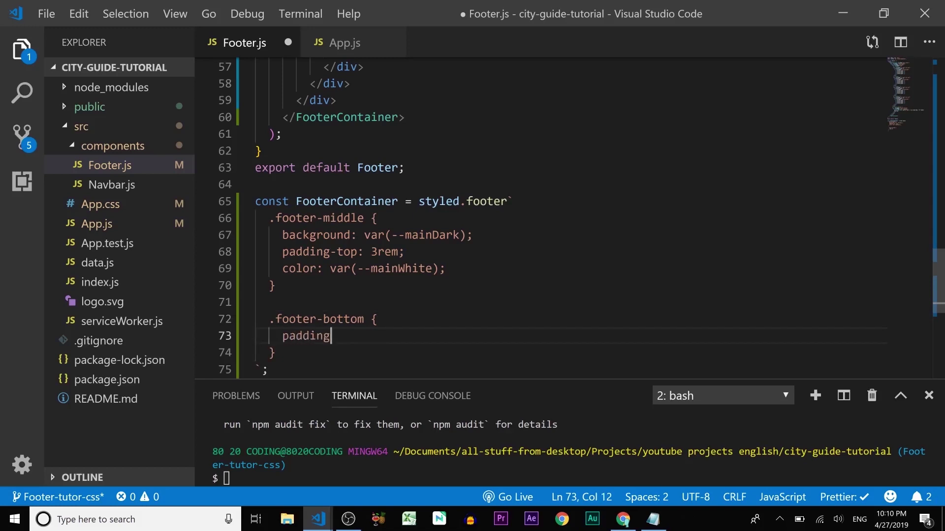
type("-top: ")
type("3")
type("rem;")
key("Return")
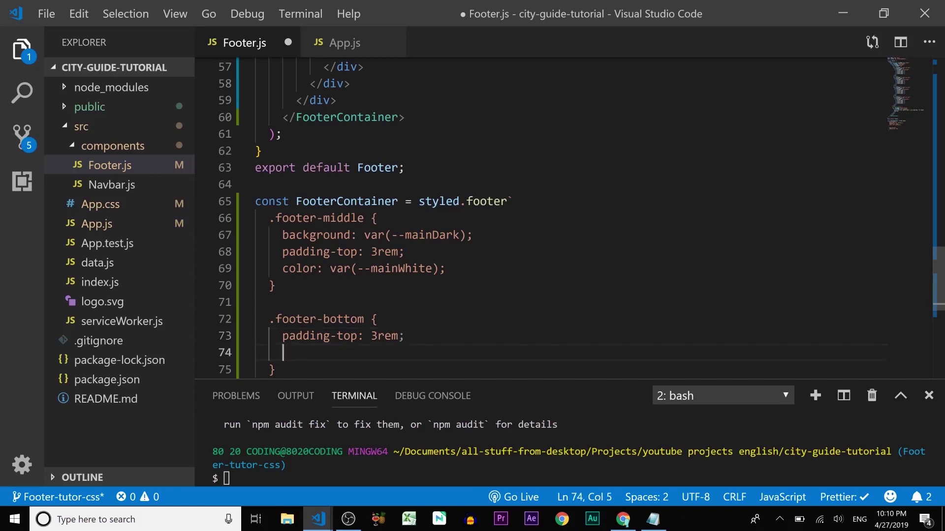
type("paddin")
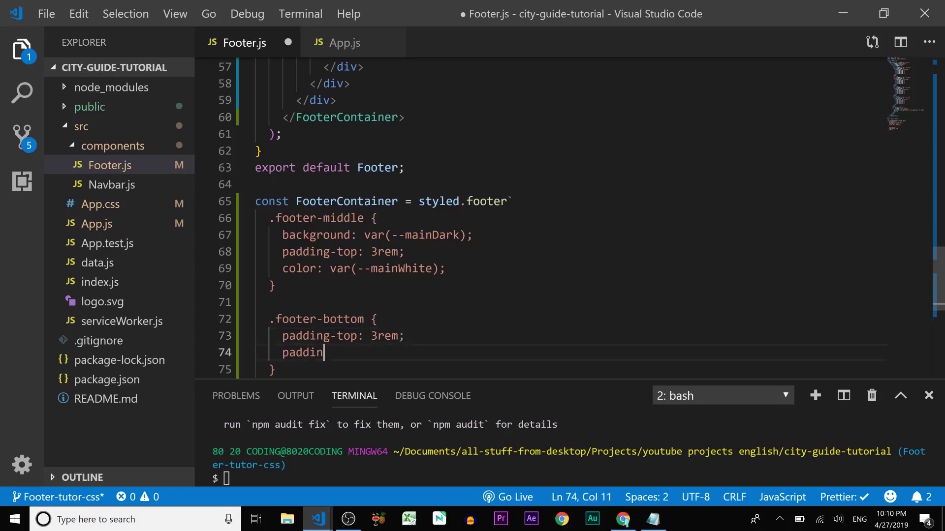
type("g-bo")
type("ttom: ")
type("2r")
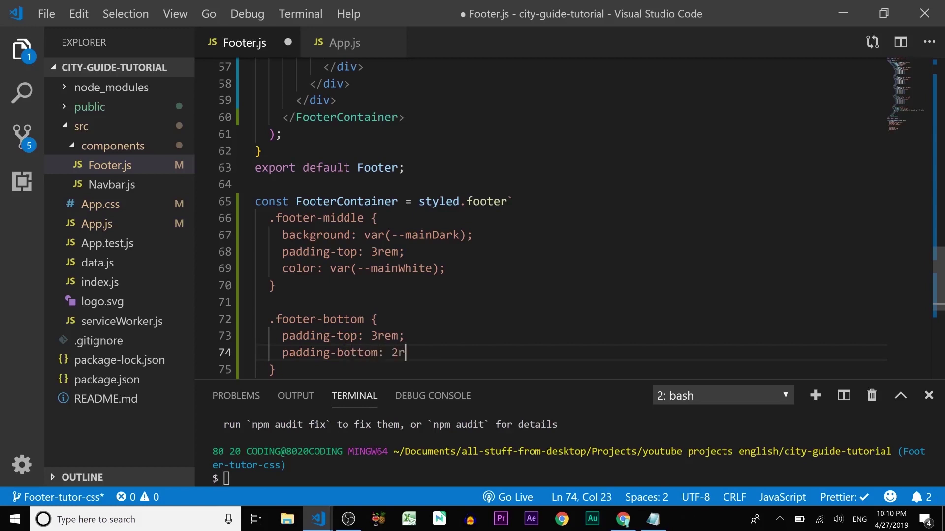
type("em;")
key("ctrl+s")
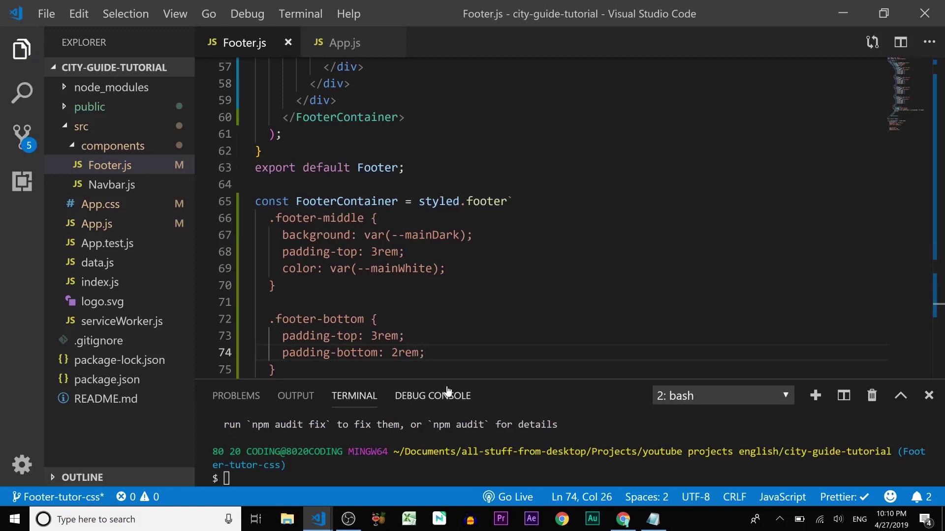
- Compare the reloaded local footer with the finished City Guide site in Chrome
key("alt+Tab")
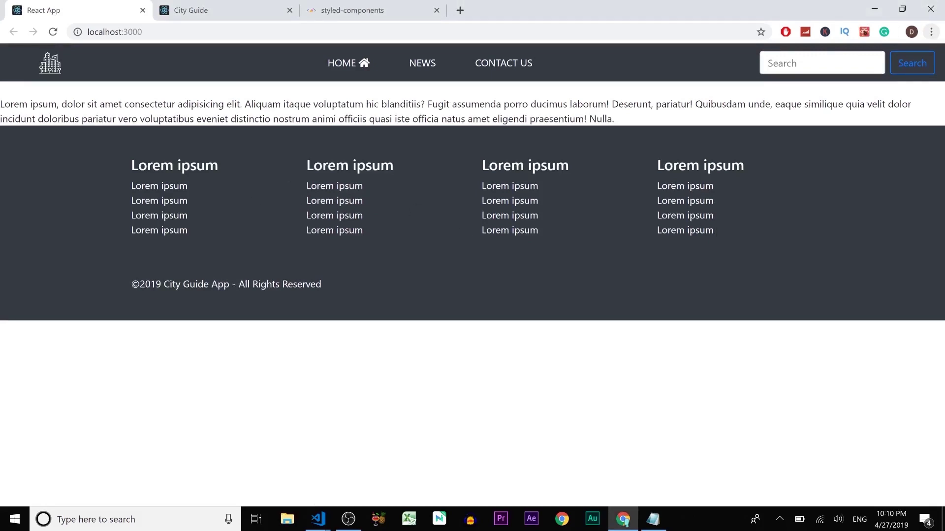
left_click(187, 10)
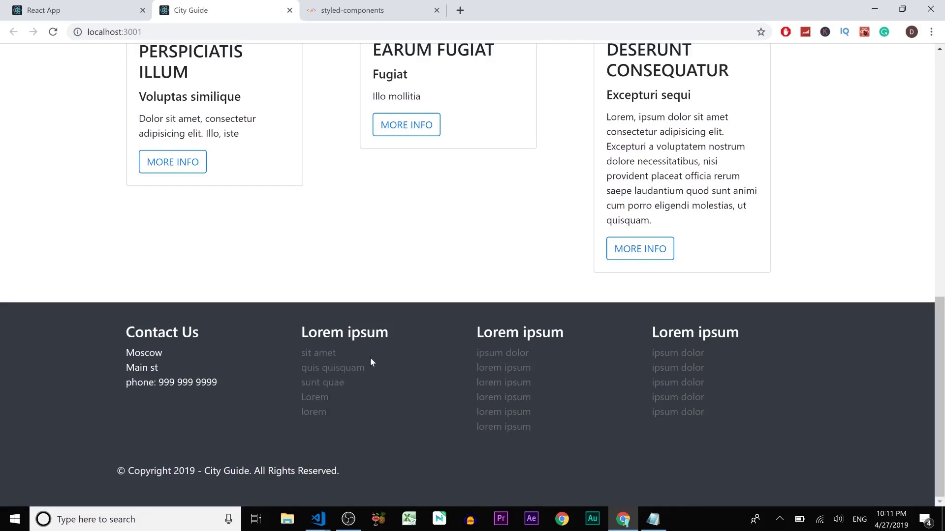
key("alt+Tab")
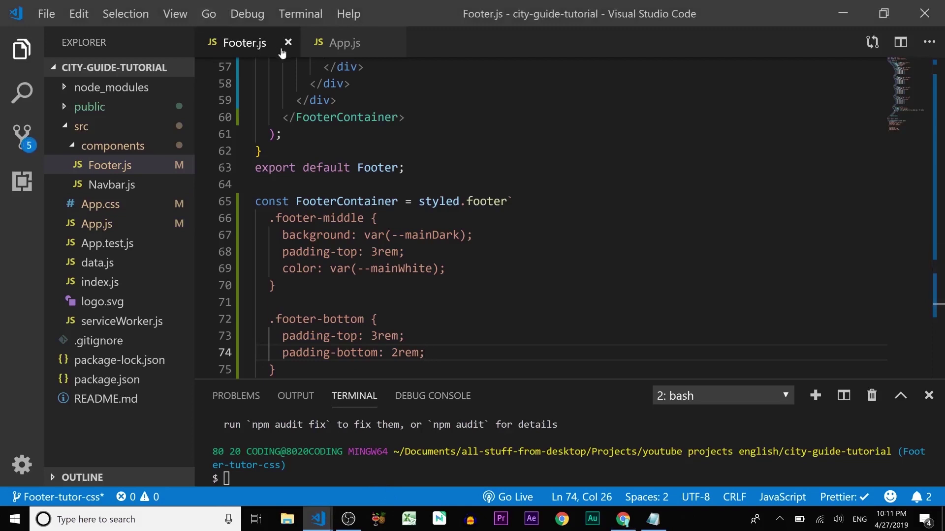
- Check App.js and App.css for the grey colour variables, then close both files
left_click(329, 42)
left_click(100, 204)
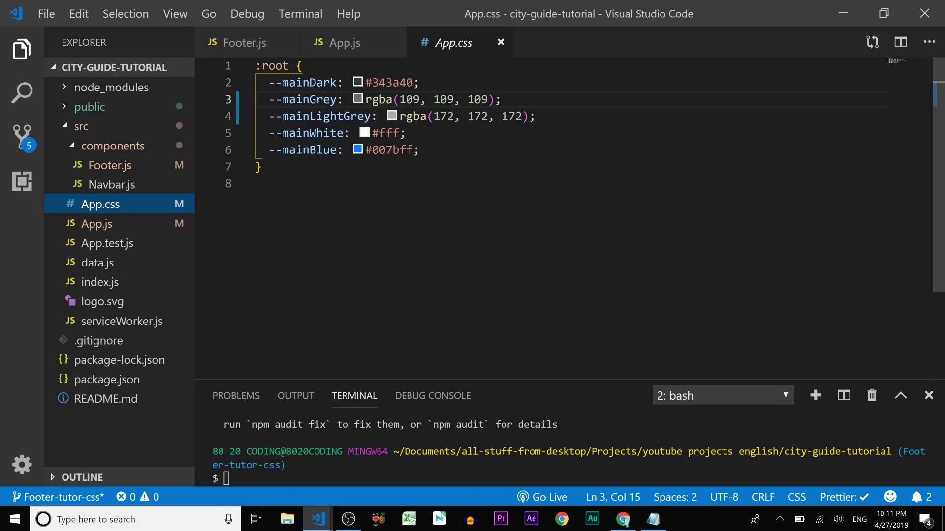
key("alt+Tab")
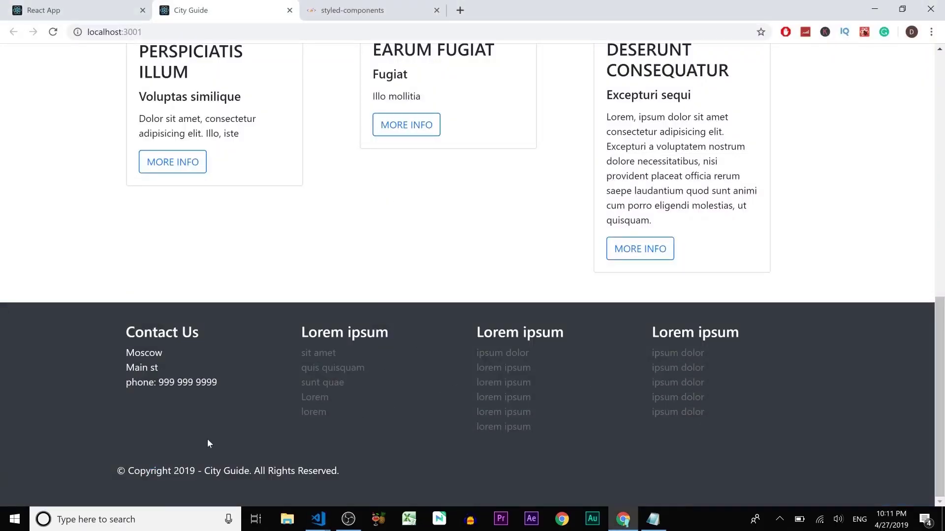
key("alt+Tab")
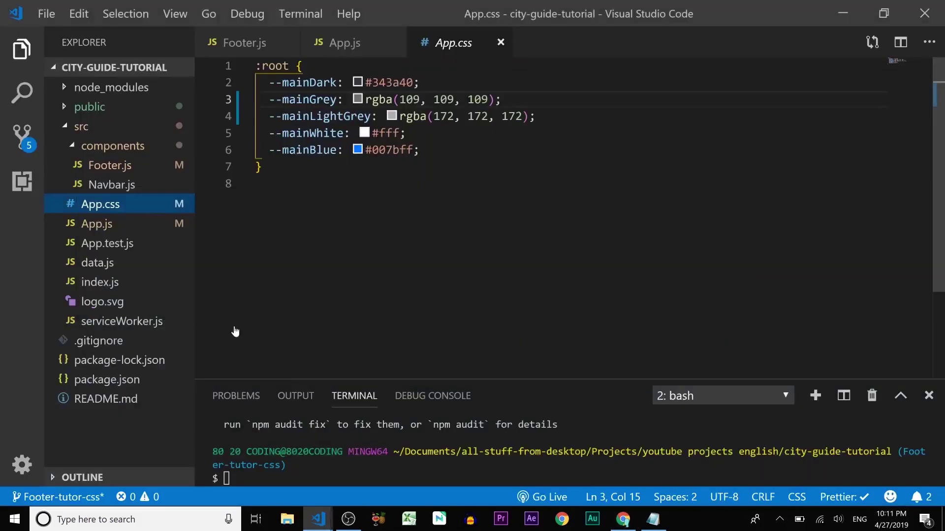
left_click(501, 43)
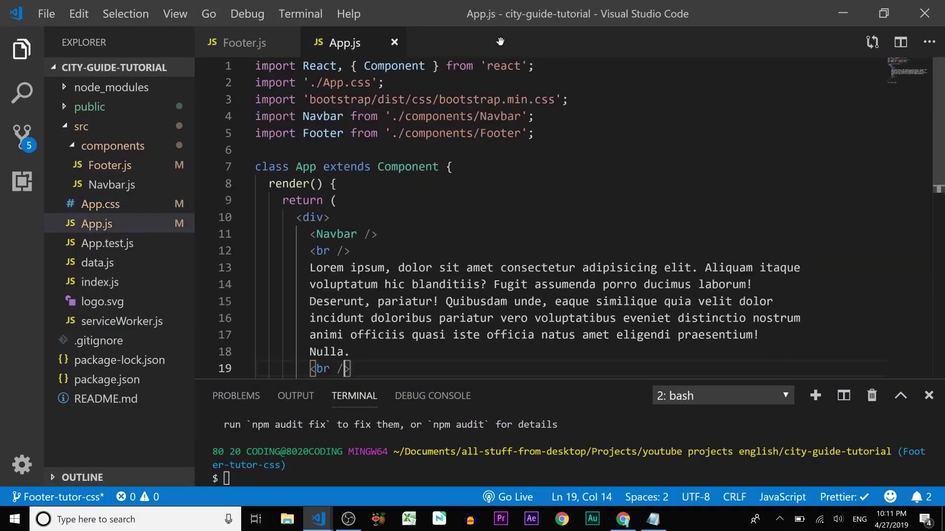
left_click(394, 42)
scroll(473, 222, "up", 5)
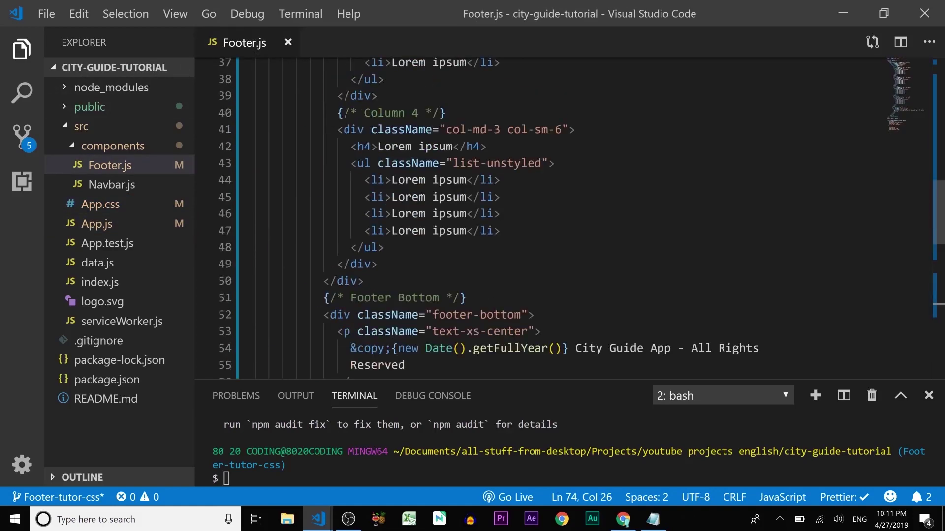
scroll(473, 222, "up", 5)
scroll(472, 222, "up", 5)
scroll(472, 222, "up", 5)
scroll(472, 221, "down", 3)
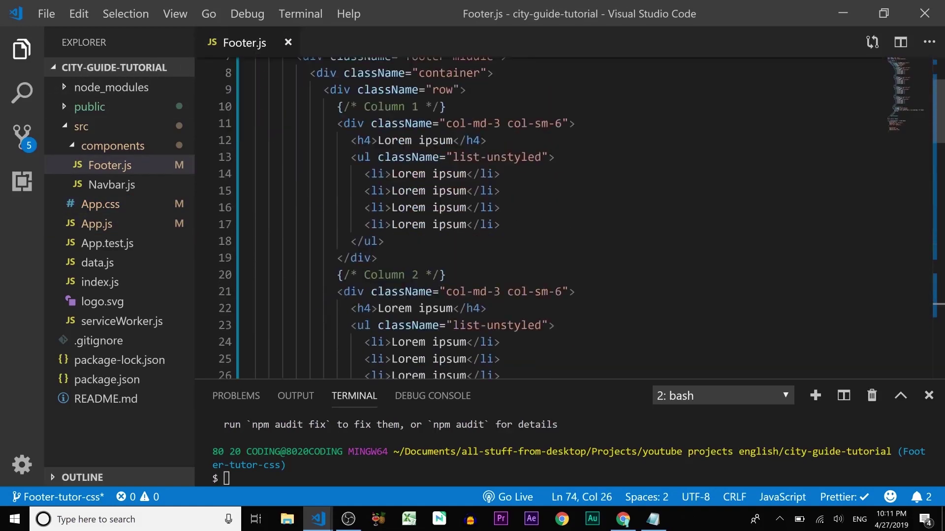
- Review the reference footer, then place the caret after column 2's first list item in Footer.js
key("alt+Tab")
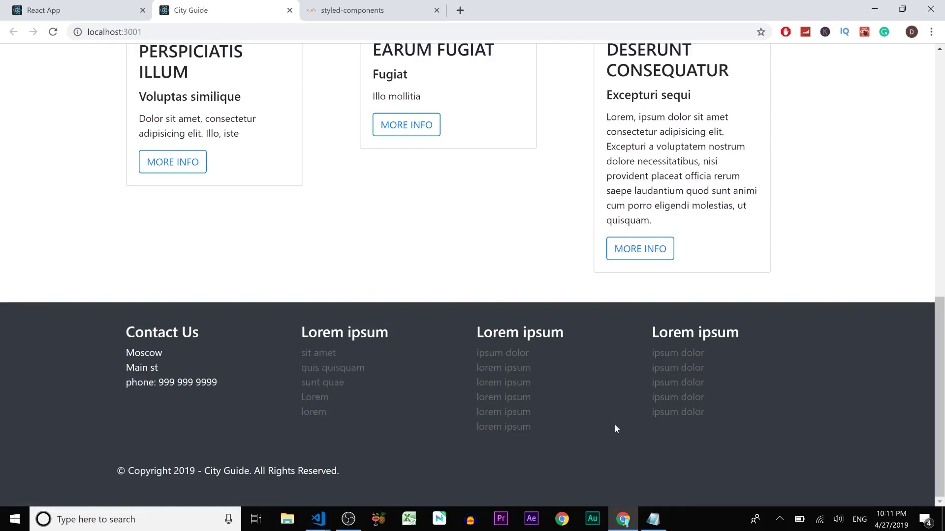
key("alt+Tab")
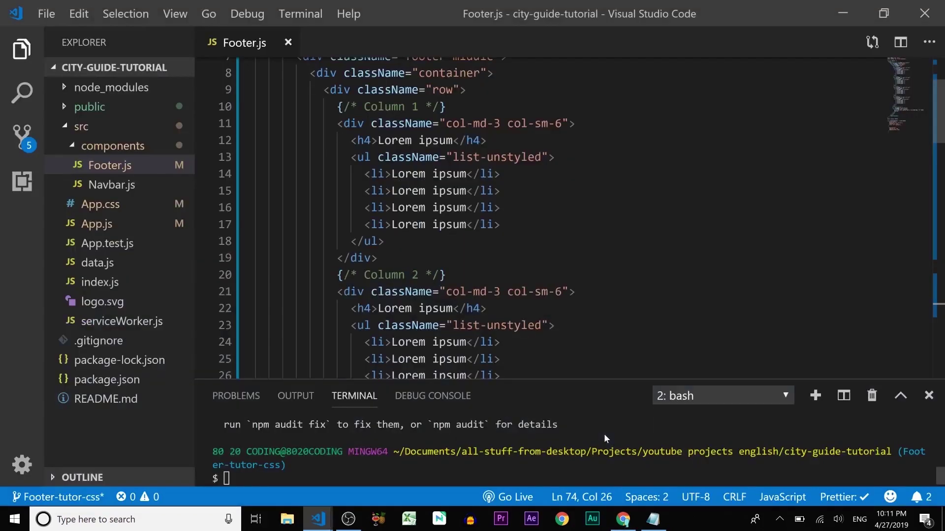
mouse_move(337, 107)
left_mouse_down()
mouse_move(383, 241)
mouse_move(379, 258)
left_mouse_up()
left_click(500, 224)
scroll(473, 222, "down", 2)
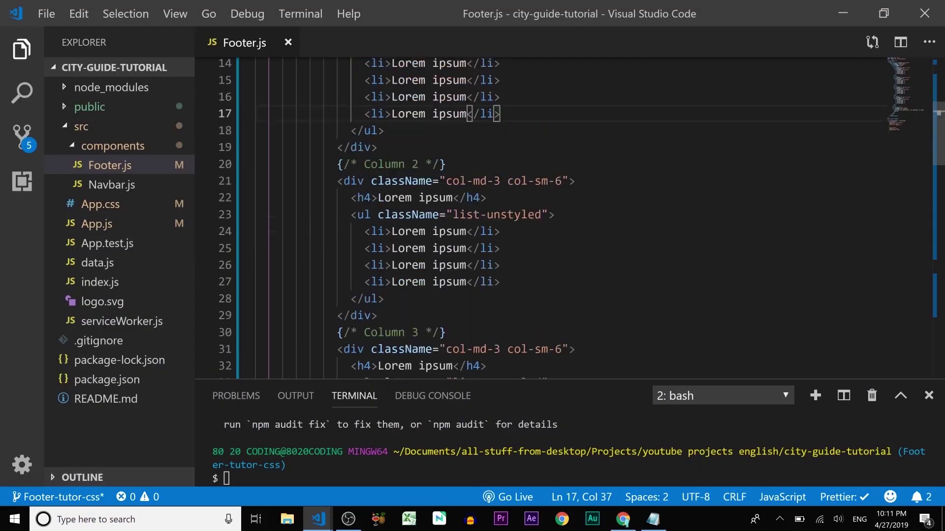
left_click(385, 232)
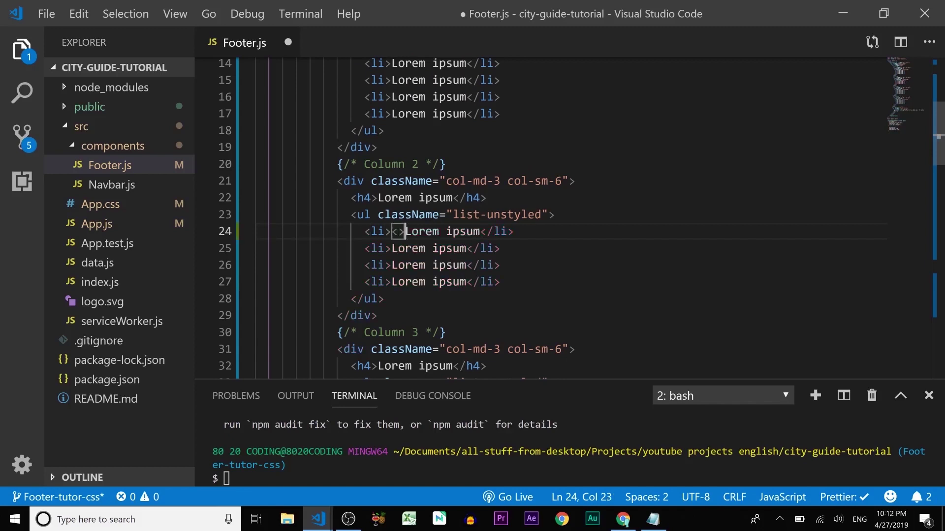
type("<a")
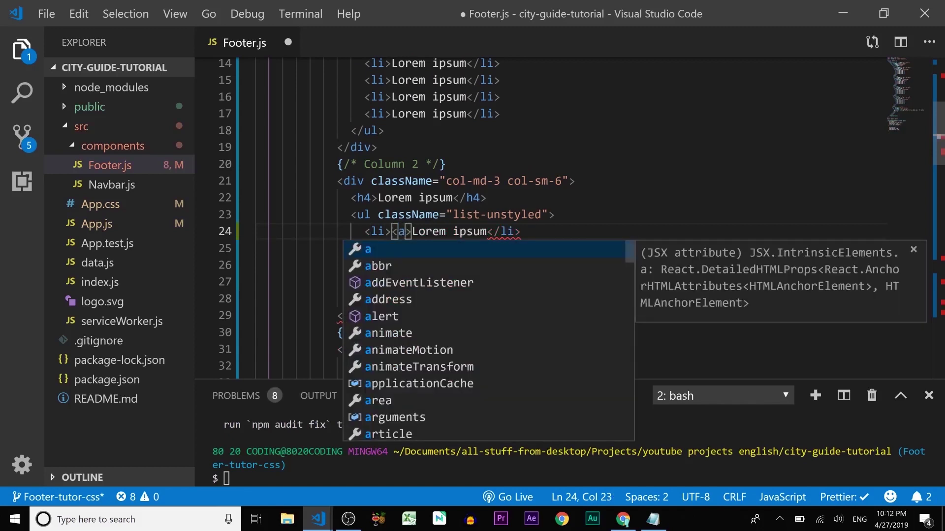
type(" href=")
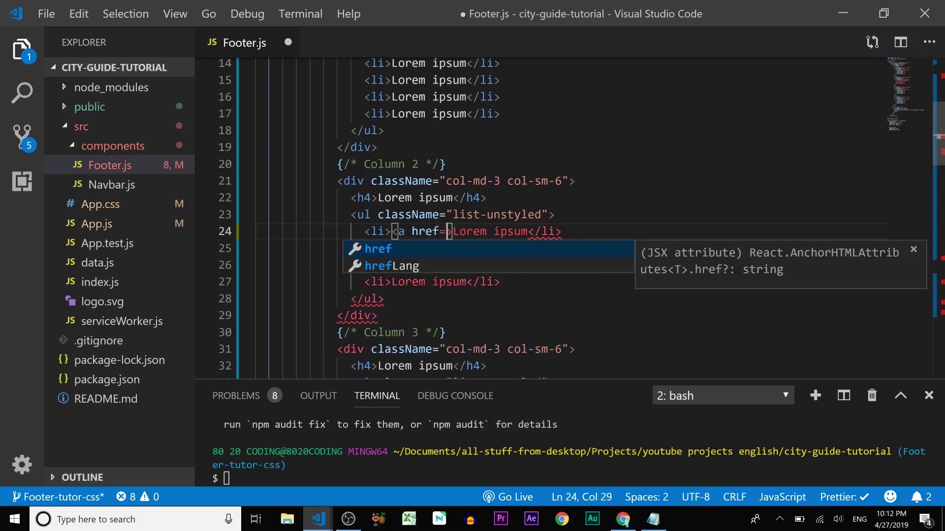
type("\"/")
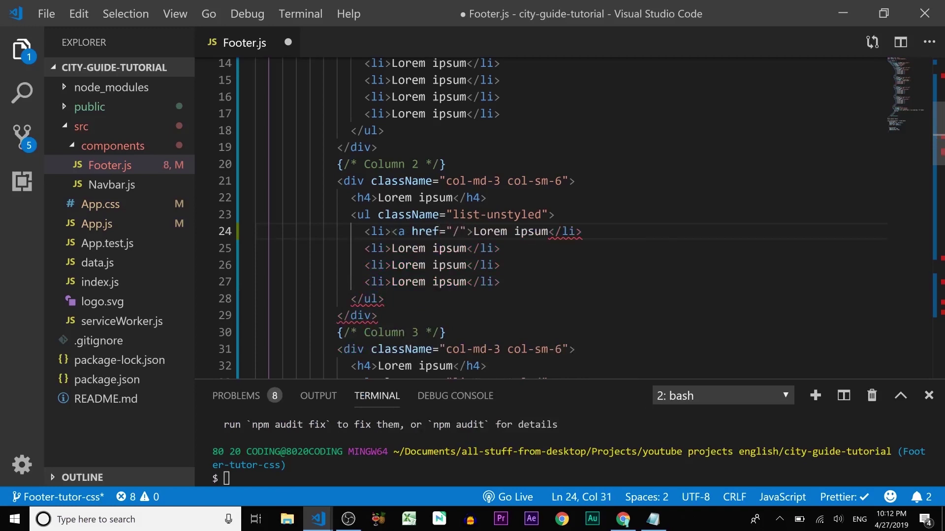
- Copy the <a href="/"> opening tag onto the remaining column 2 list items
key("Right")
key("Right")
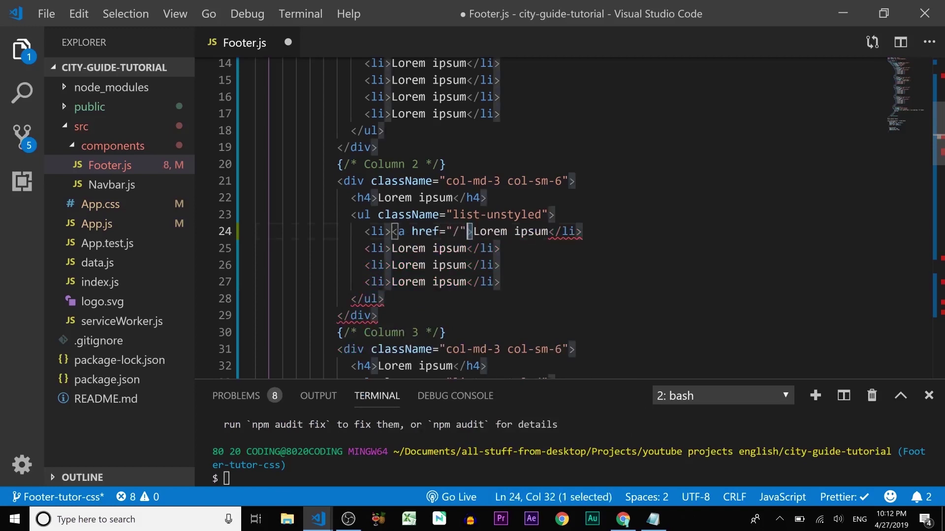
key("ctrl+shift+Left")
key("ctrl+shift+Left")
key("ctrl+shift+Left")
key("ctrl+shift+Left")
key("ctrl+shift+Left")
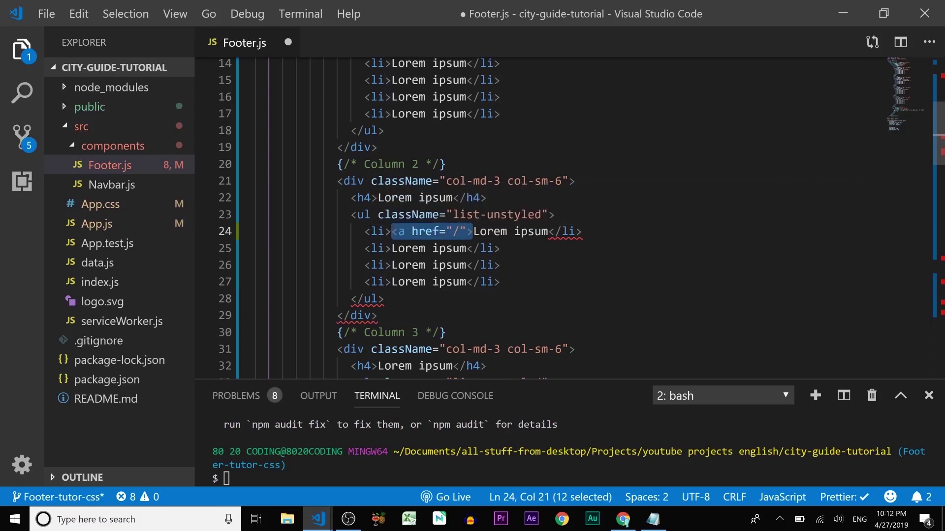
key("ctrl+c")
key("Down")
key("ctrl+v")
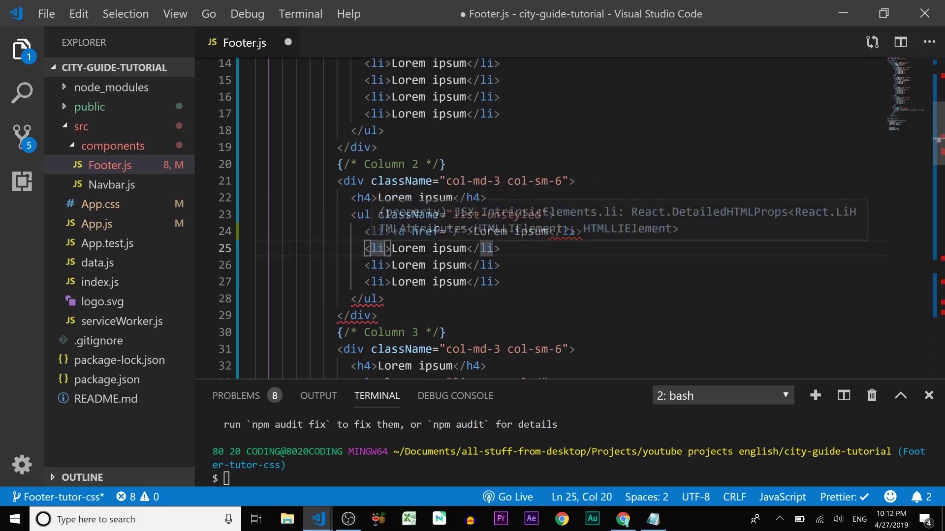
key("Down")
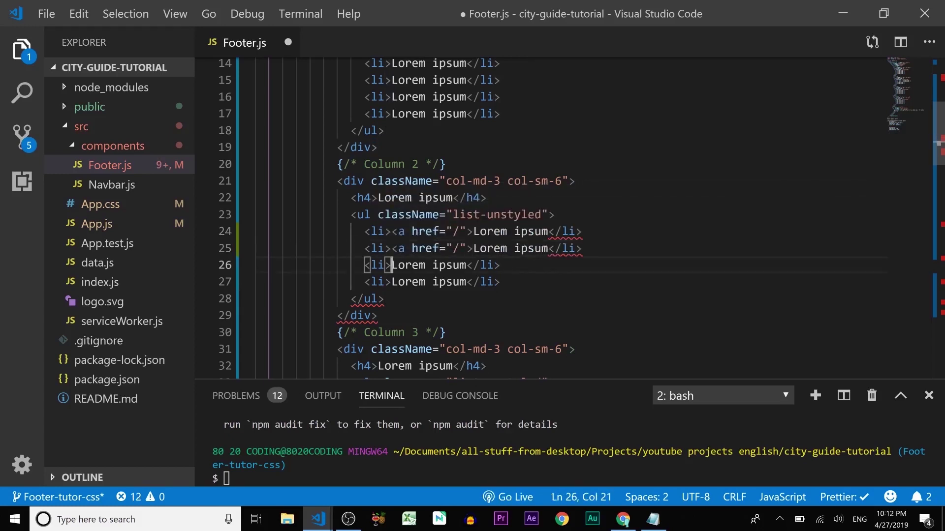
key("ctrl+v")
key("Down")
key("ctrl+v")
scroll(472, 221, "down", 3)
scroll(472, 222, "down", 3)
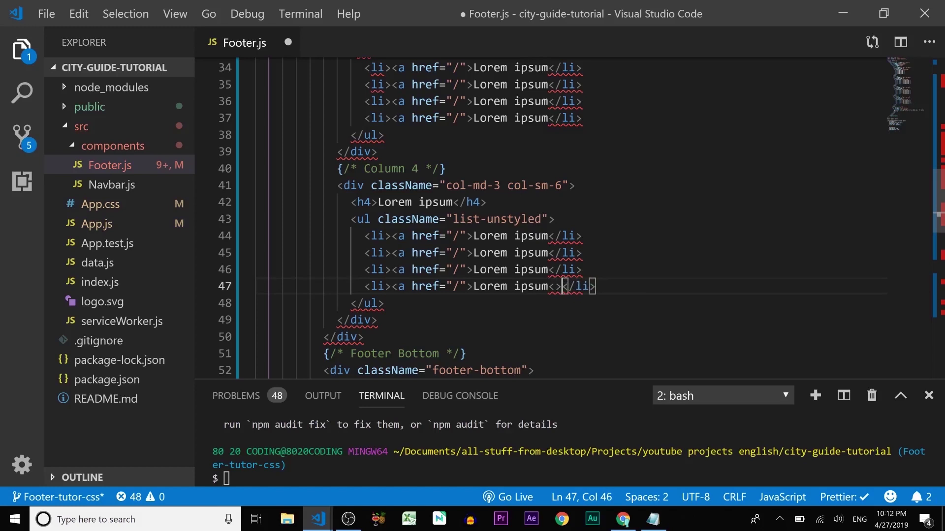
type("</a")
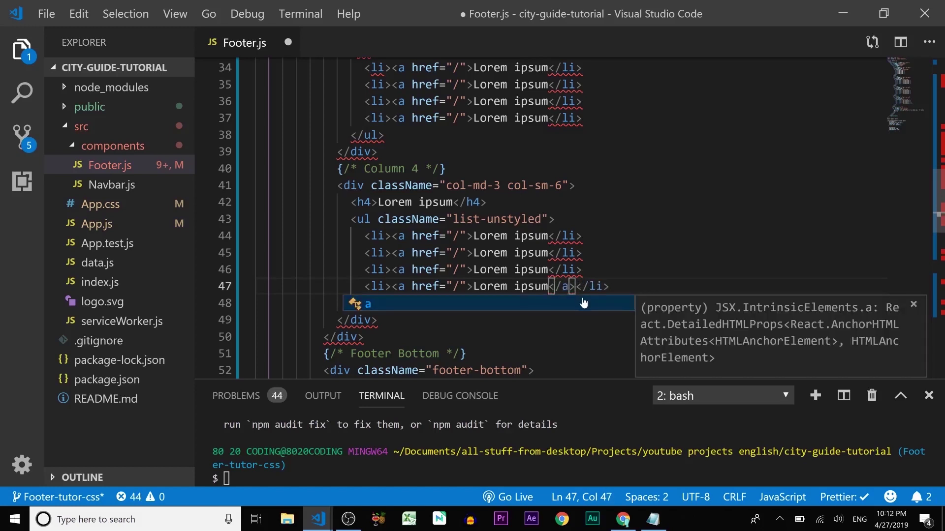
- Copy the </a> closing tag and paste it onto the items on lines 46 and 45
key("Escape")
key("shift+Left")
key("shift+Left")
key("shift+Left")
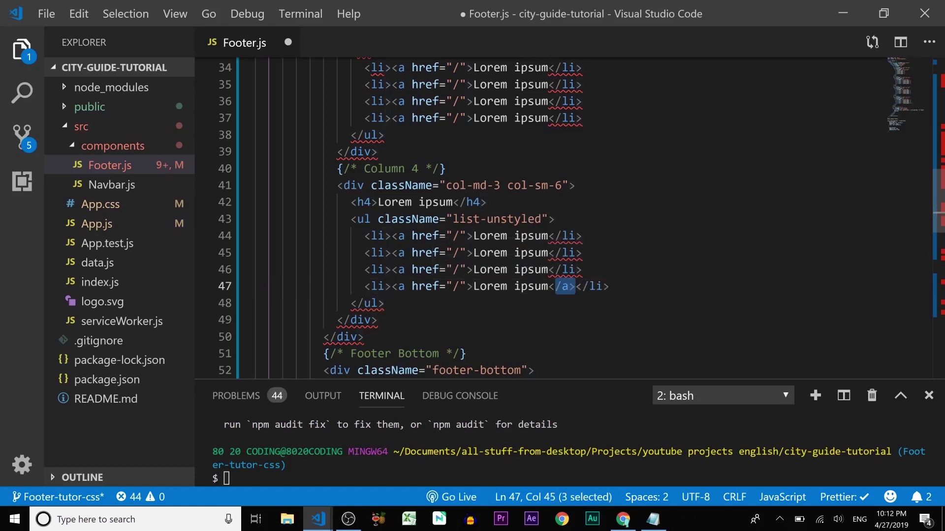
key("shift+Left")
key("ctrl+c")
key("Up")
key("ctrl+v")
key("Up")
key("Left")
key("Left")
key("Left")
key("ctrl+v")
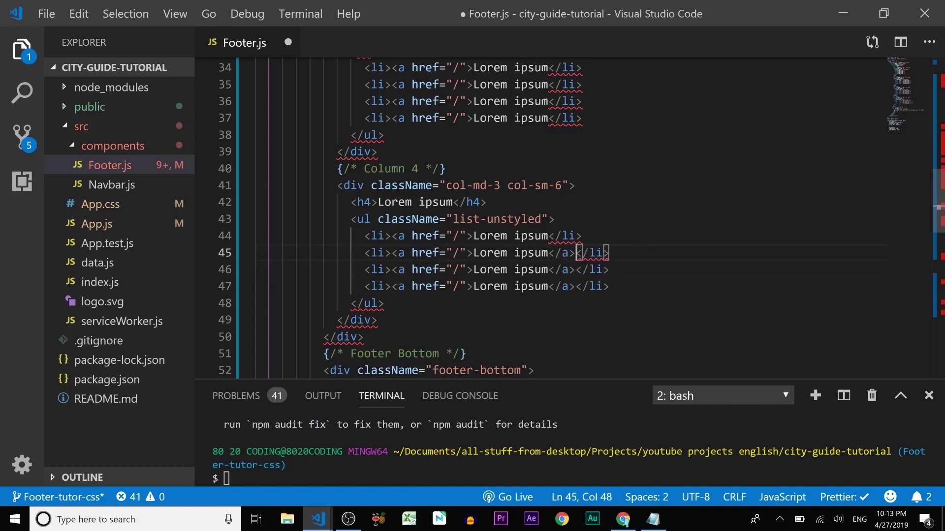
- Paste </a> onto the remaining items in columns 2, 3 and 4, including lines 44, 37 and 36
left_click(550, 235)
key("ctrl+v")
left_click(550, 118)
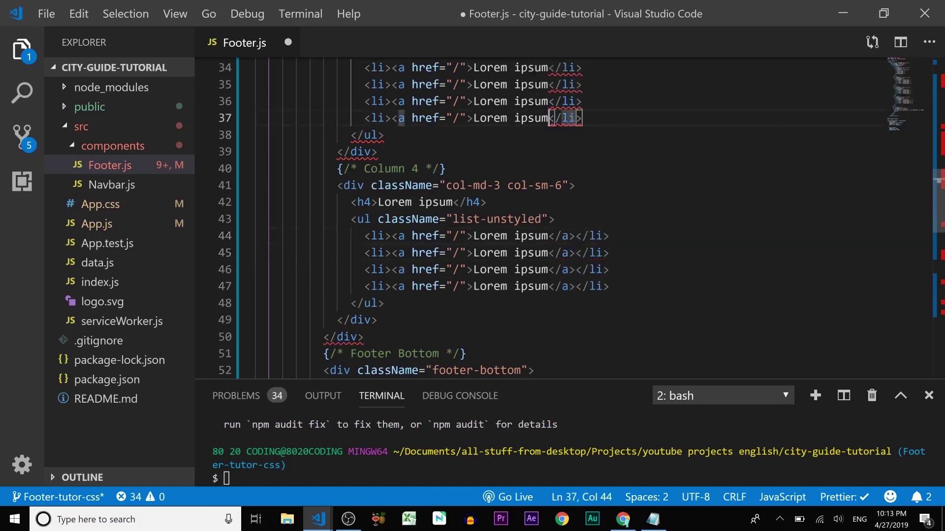
key("ctrl+v")
key("Up")
key("Left")
key("Left")
key("Left")
key("ctrl+v")
scroll(551, 221, "up", 2)
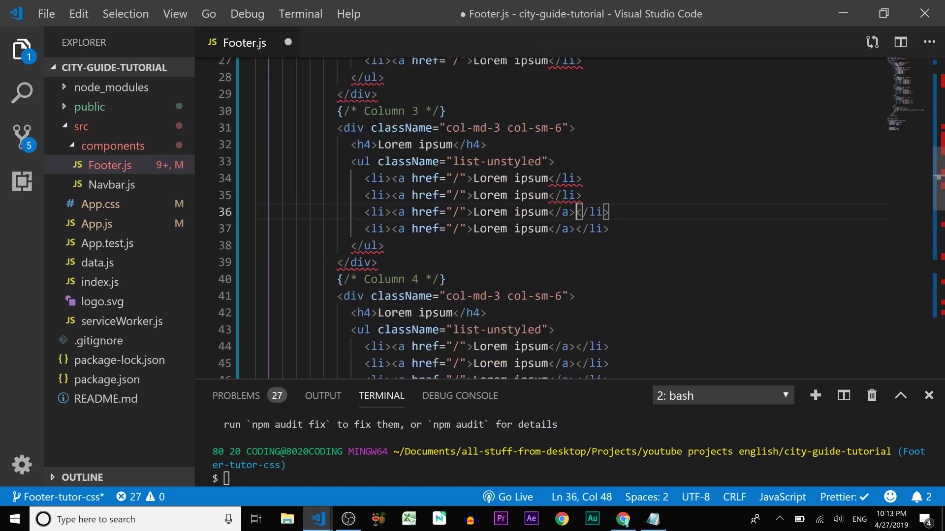
key("ctrl+v")
- Save Footer.js and bring the City Guide browser window forward
key("ctrl+s")
key("alt+Tab")
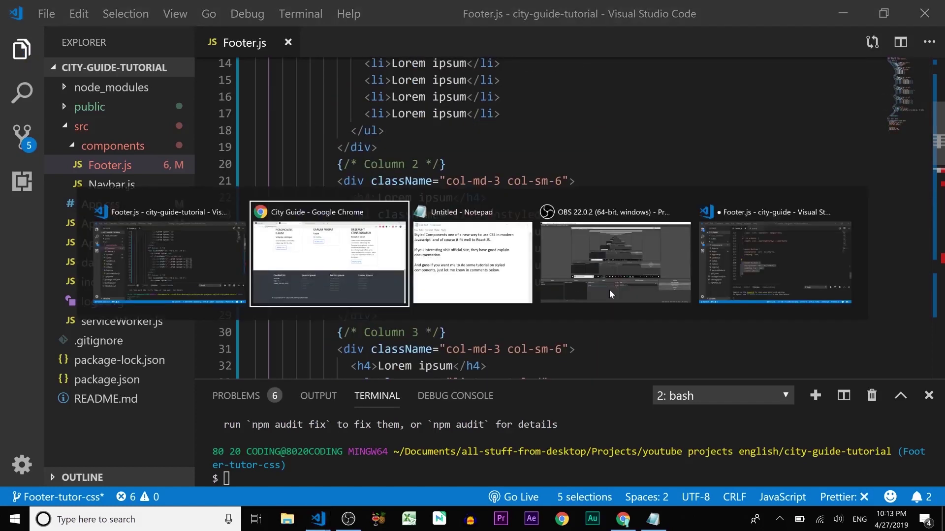
key("alt+Tab")
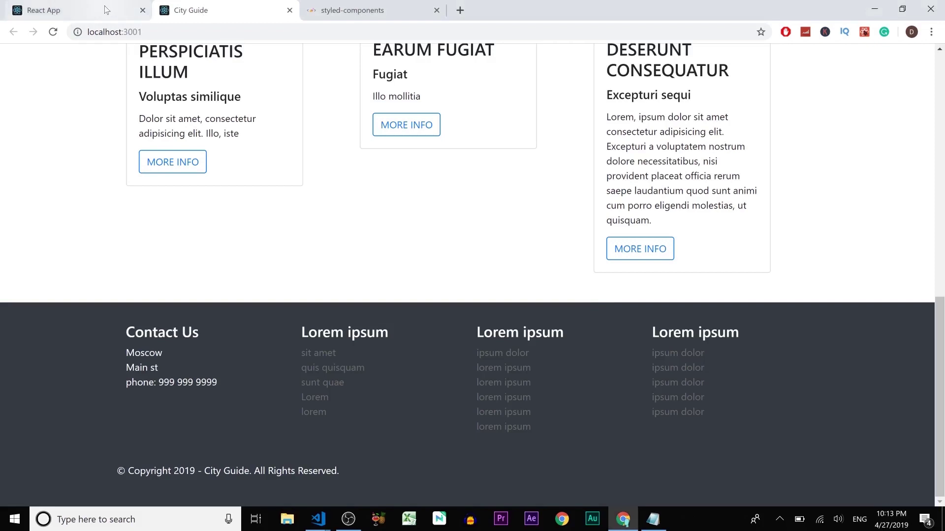
- After seeing the React App error, delete the extra </a> on line 34, save, and recheck Chrome
left_click(96, 11)
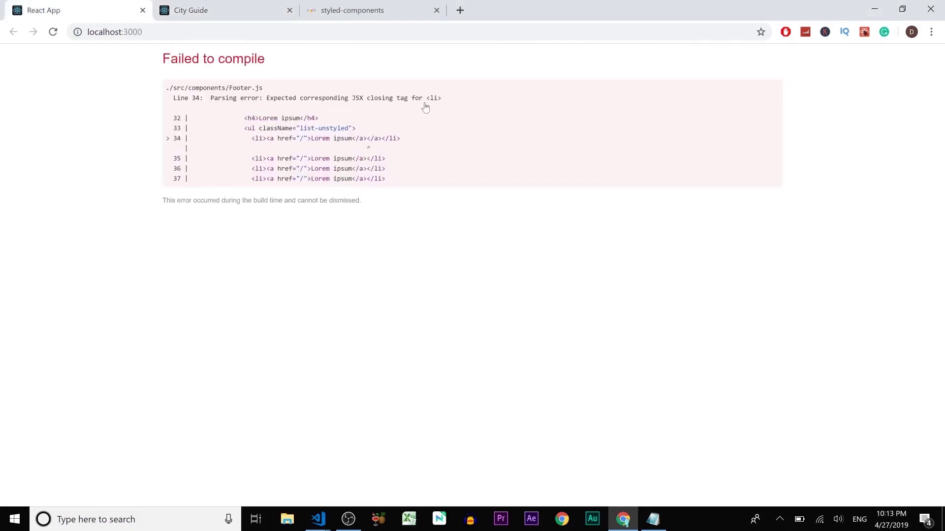
key("alt+Tab")
key("alt+Tab")
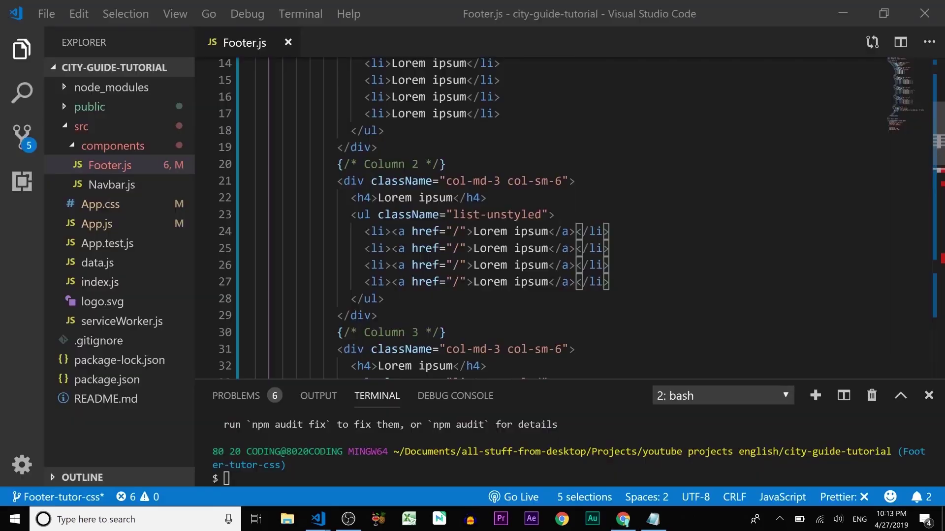
scroll(516, 221, "down", 3)
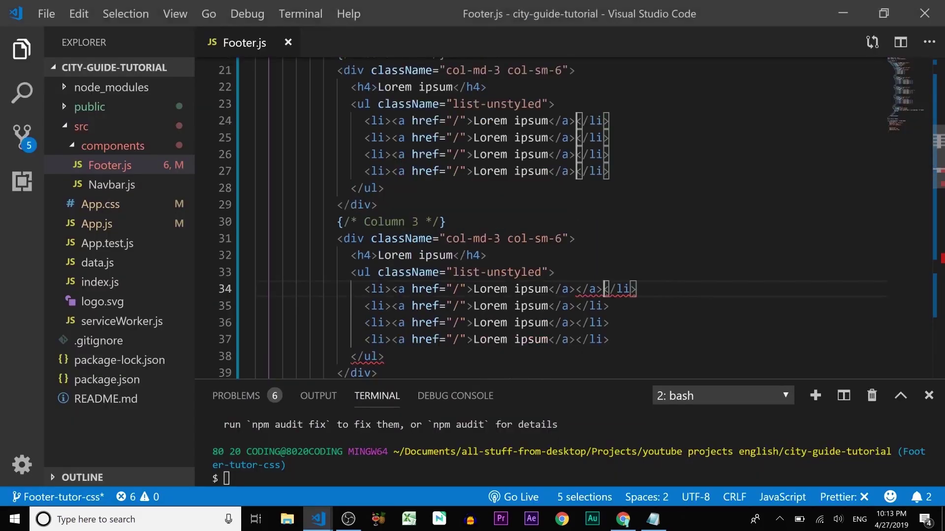
scroll(517, 222, "down", 2)
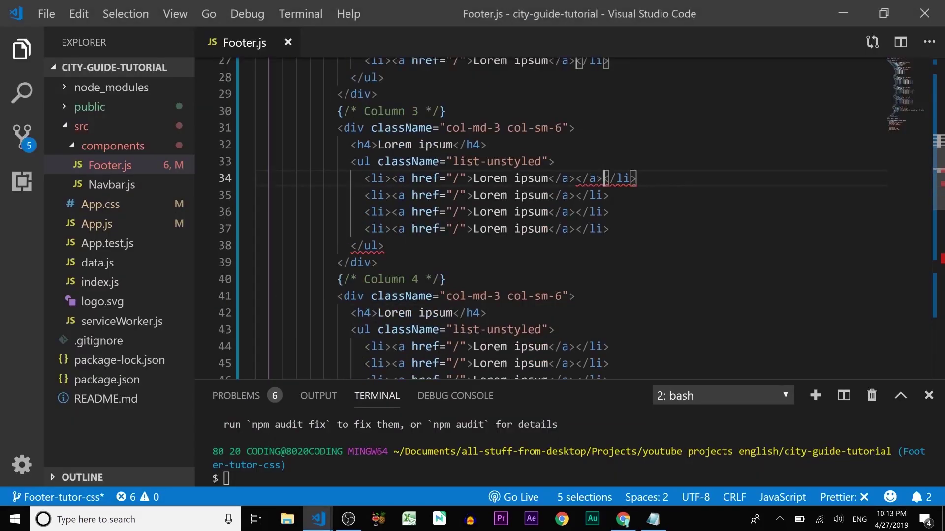
left_click(617, 178)
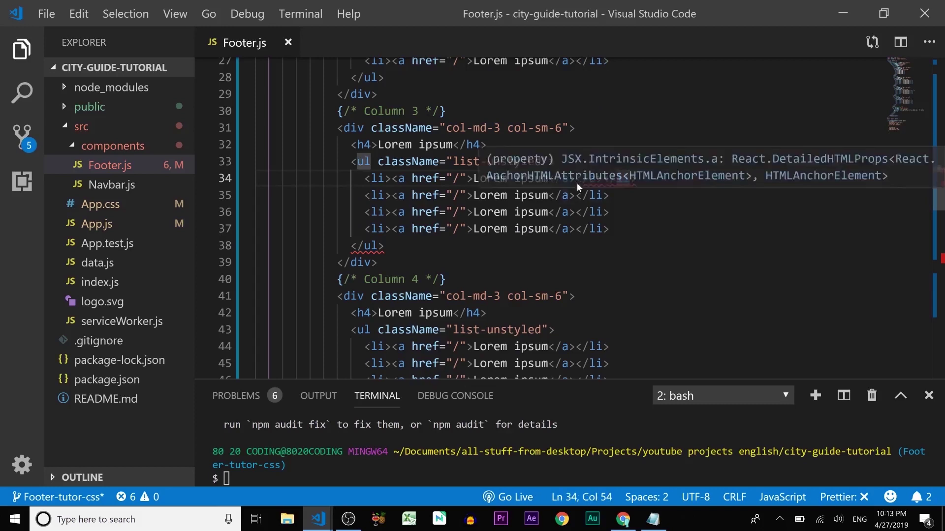
key("ctrl+Left")
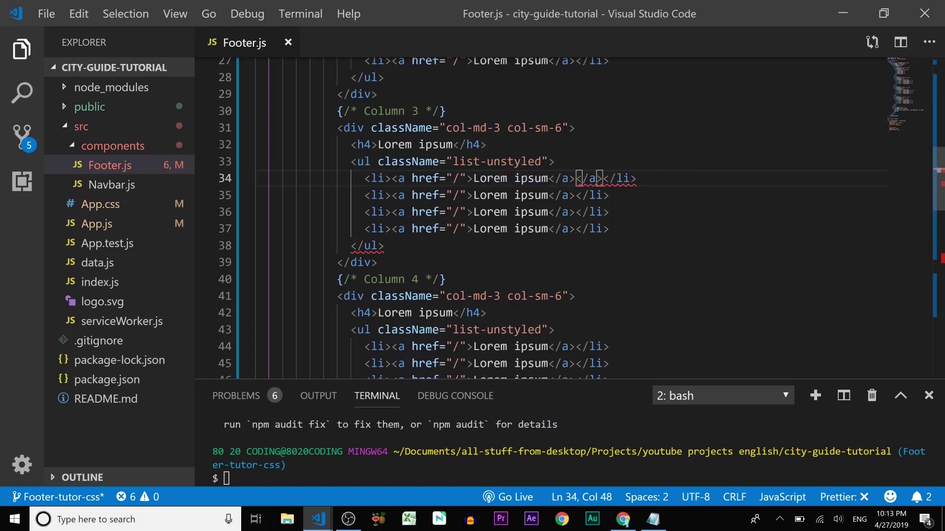
key("BackSpace")
key("BackSpace")
key("BackSpace")
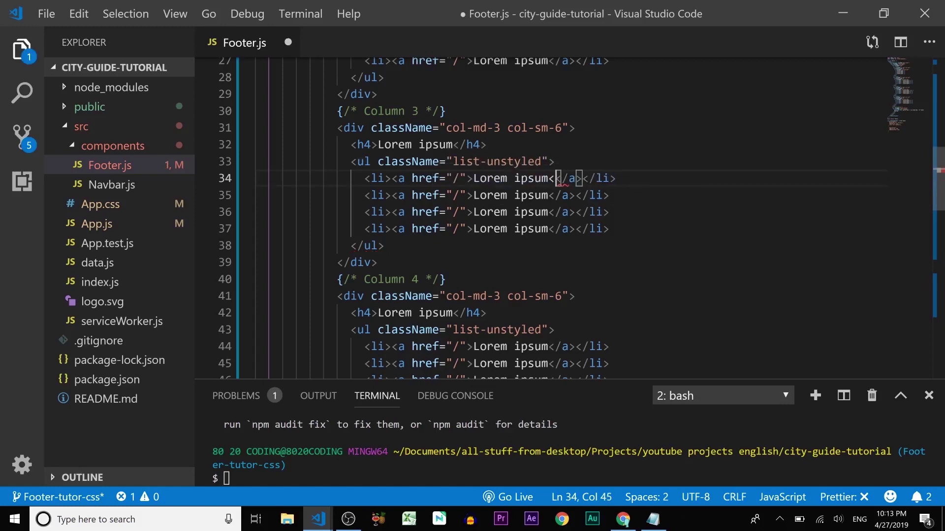
key("BackSpace")
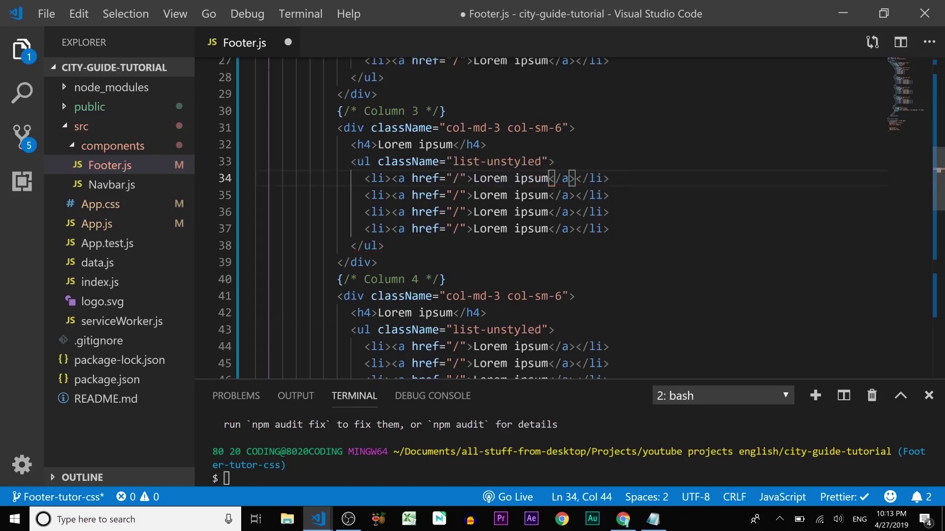
key("ctrl+s")
key("alt+Tab")
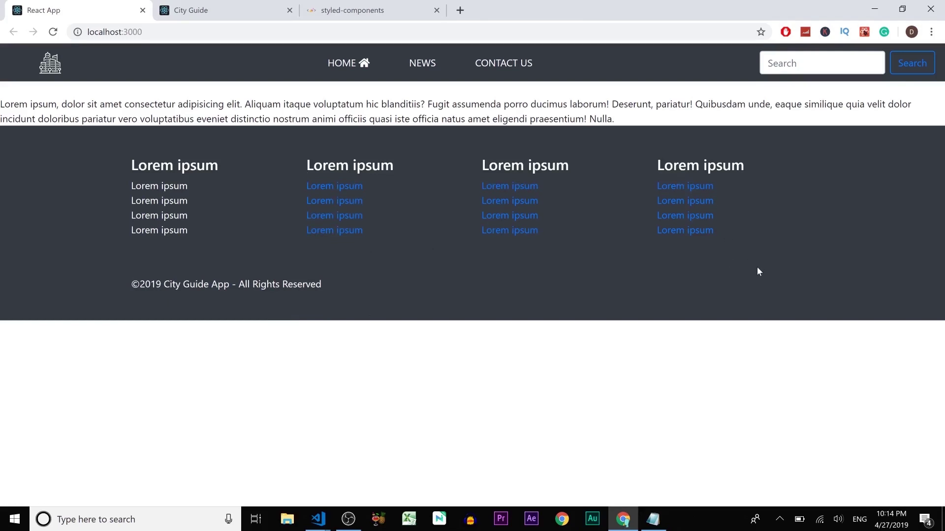
- Back in VS Code, place the caret after the .footer-bottom styles in FooterContainer
key("alt+Tab")
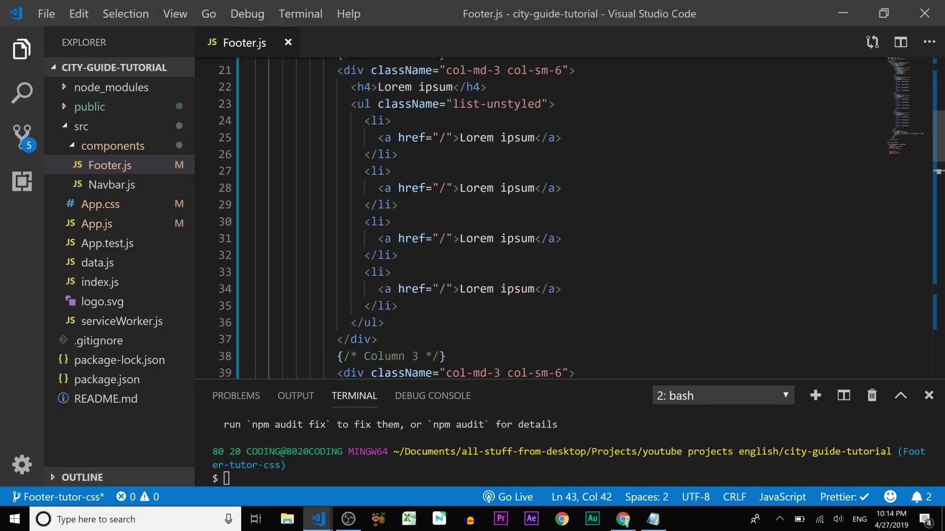
scroll(517, 222, "up", 7)
scroll(517, 222, "down", 10)
scroll(518, 222, "down", 8)
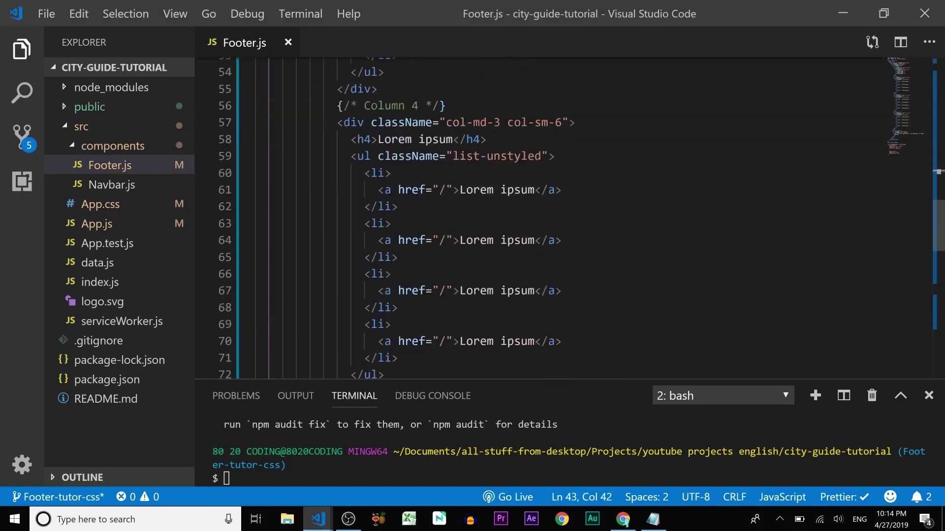
scroll(517, 221, "down", 8)
scroll(517, 221, "down", 6)
scroll(516, 221, "up", 3)
scroll(518, 222, "up", 2)
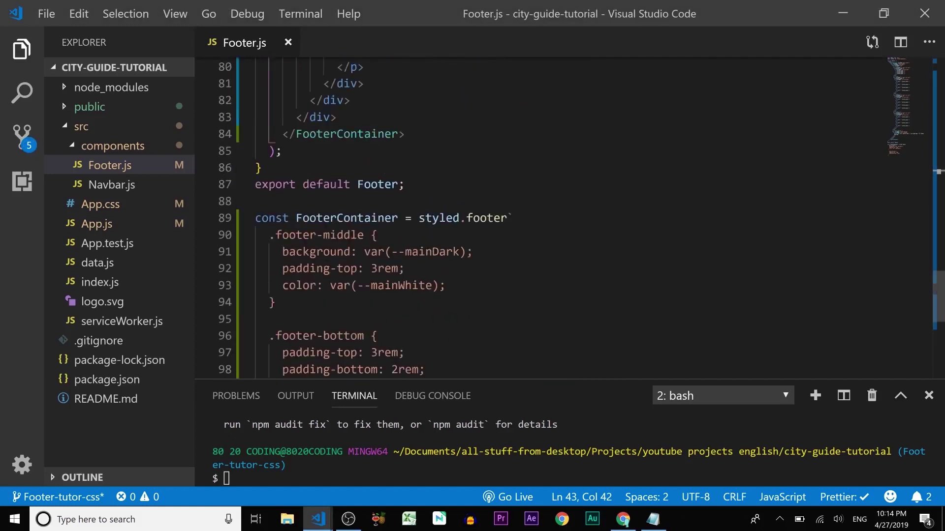
scroll(517, 221, "down", 2)
left_click(311, 276)
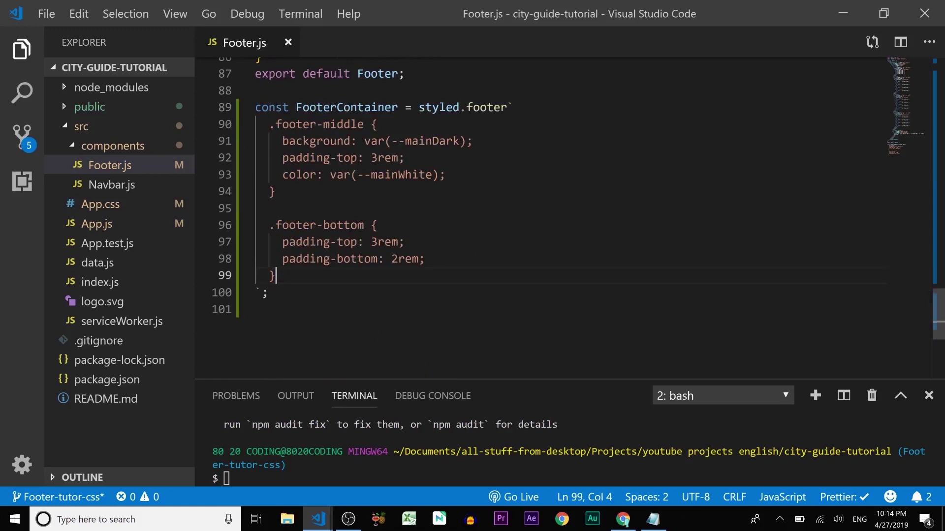
- Add a ul li a rule with color: var(--mainGrey), checking App.css for the name, and save
key("Return")
key("Return")
type("ul ")
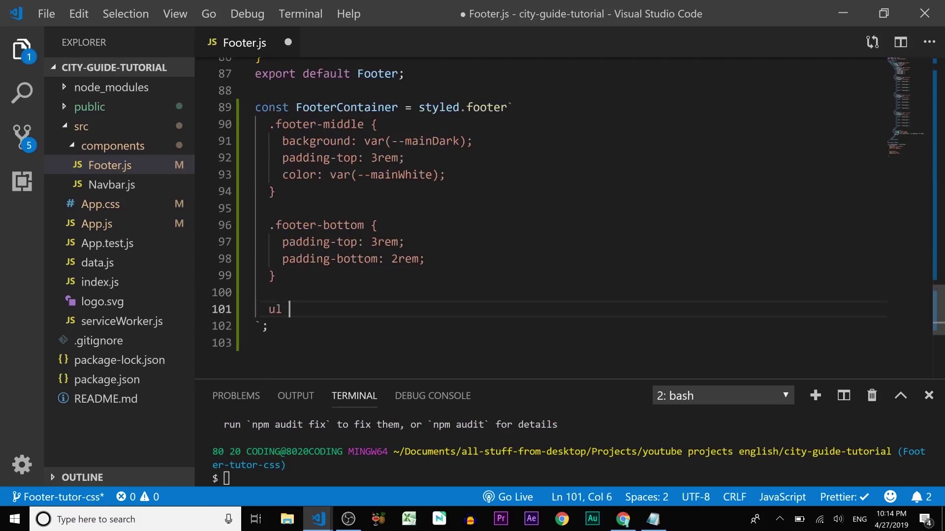
type("li a")
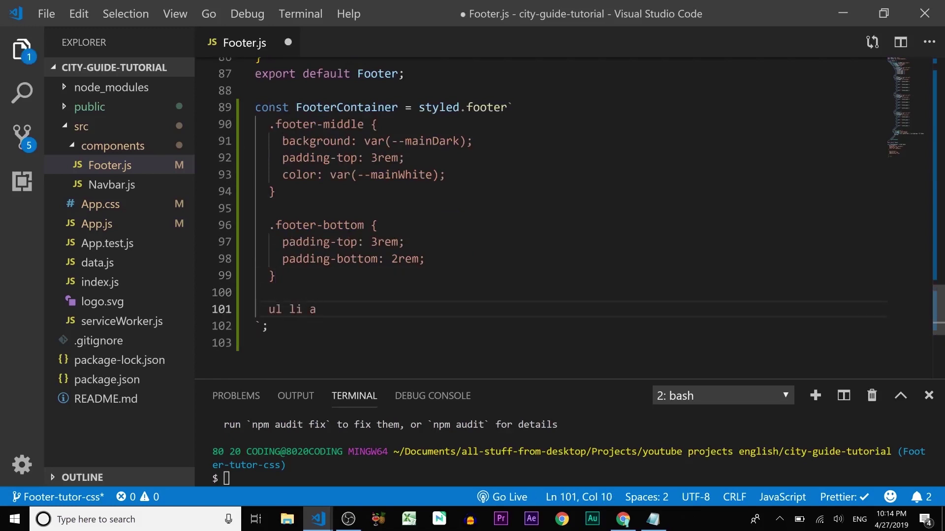
type(" {}")
key("Left")
key("Return")
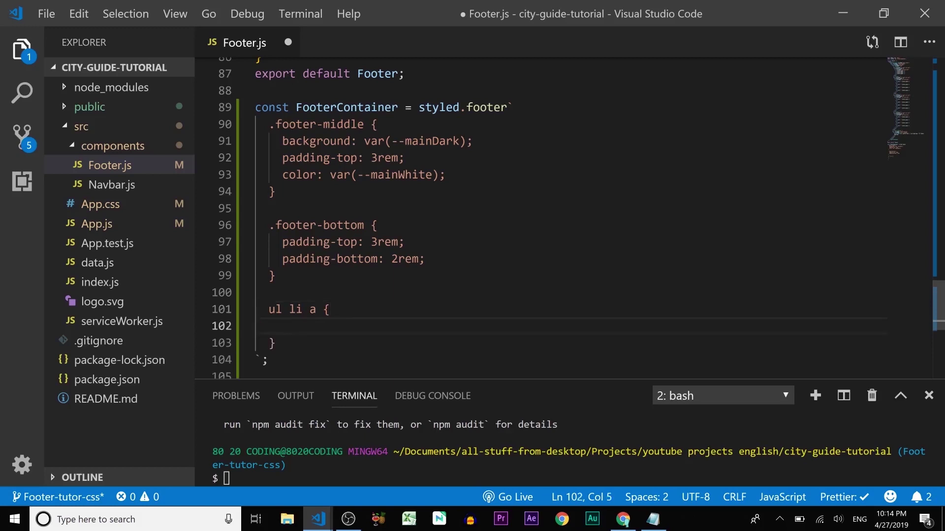
key("ctrl+shift+e")
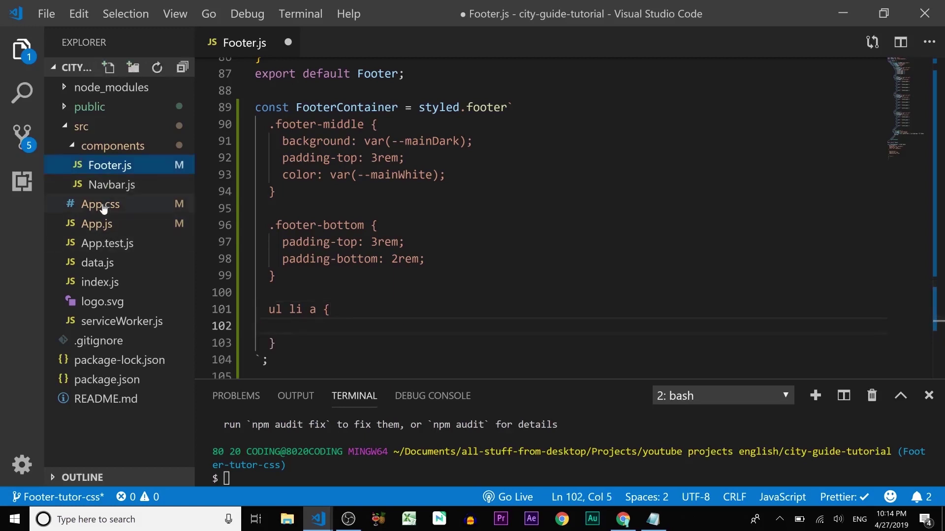
left_click(101, 205)
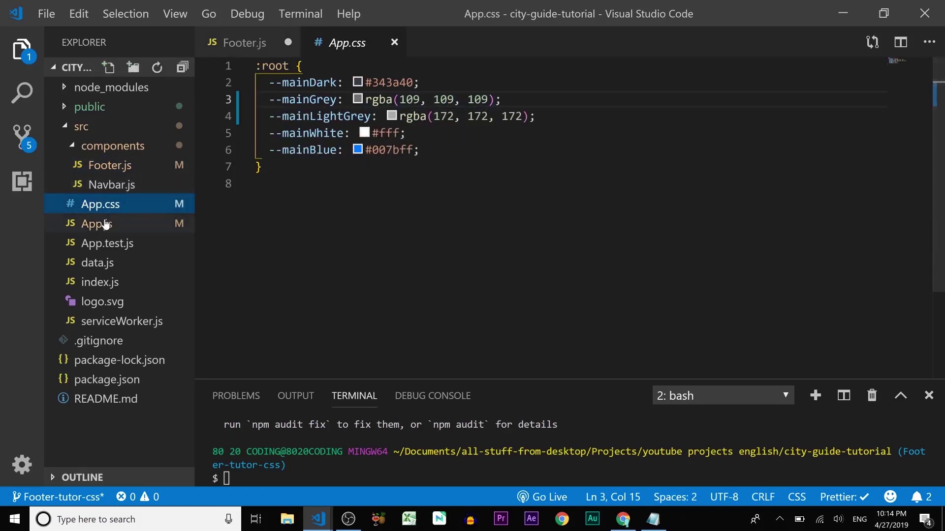
left_click(237, 45)
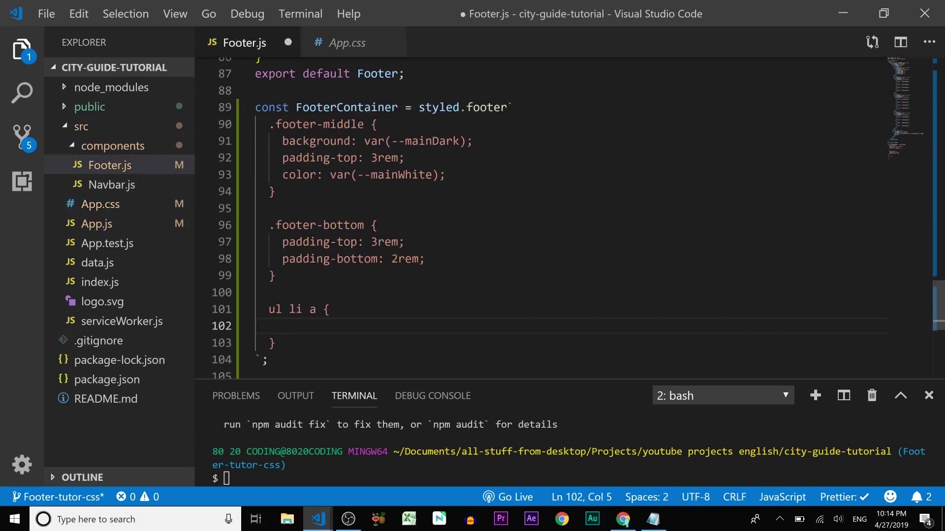
type("col")
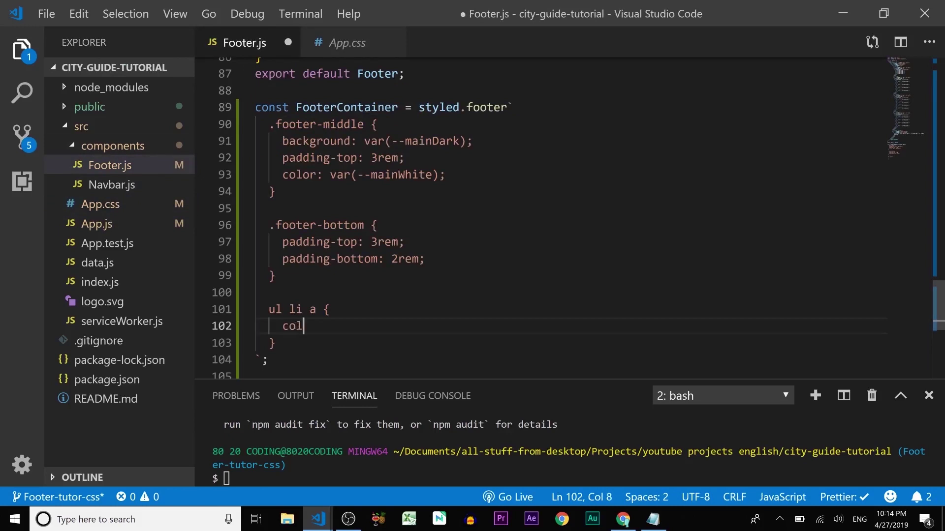
type("or: ")
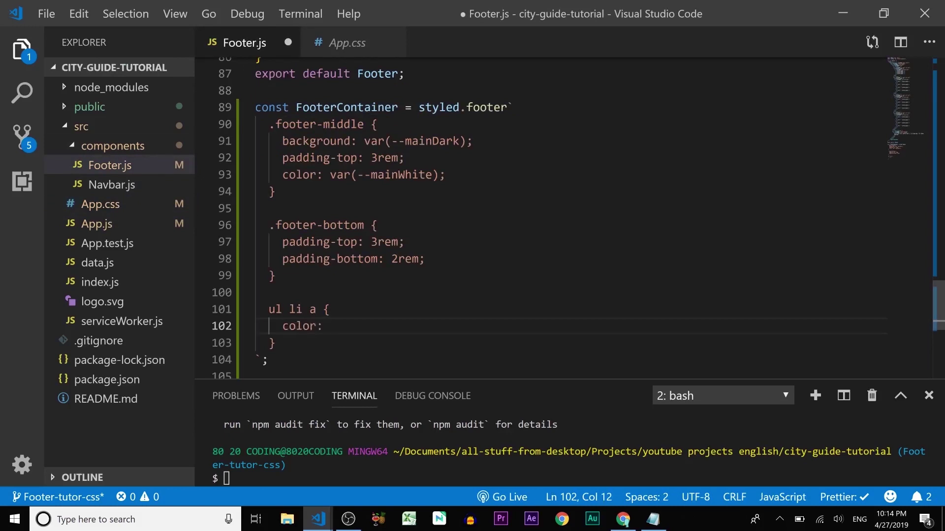
type(" var()")
type(";")
key("Left")
key("Left")
type("--")
type("mainG")
type("rey")
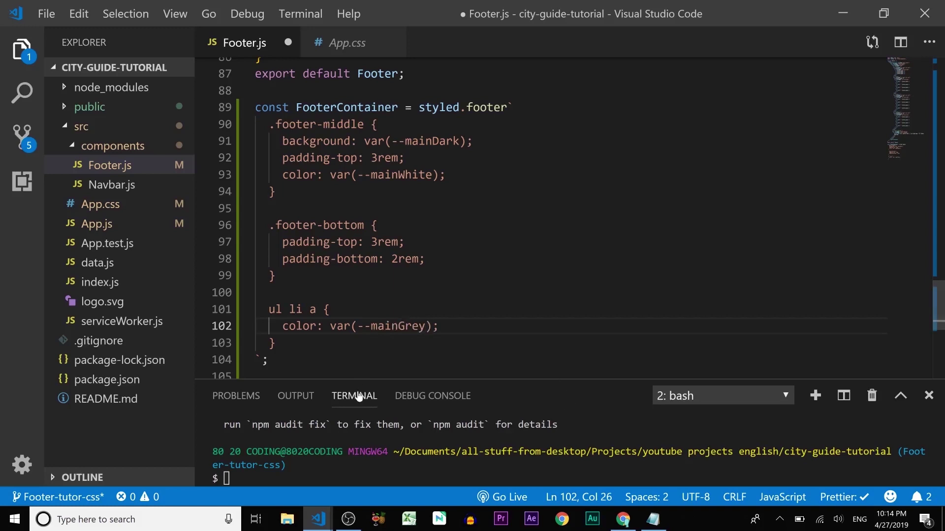
key("ctrl+s")
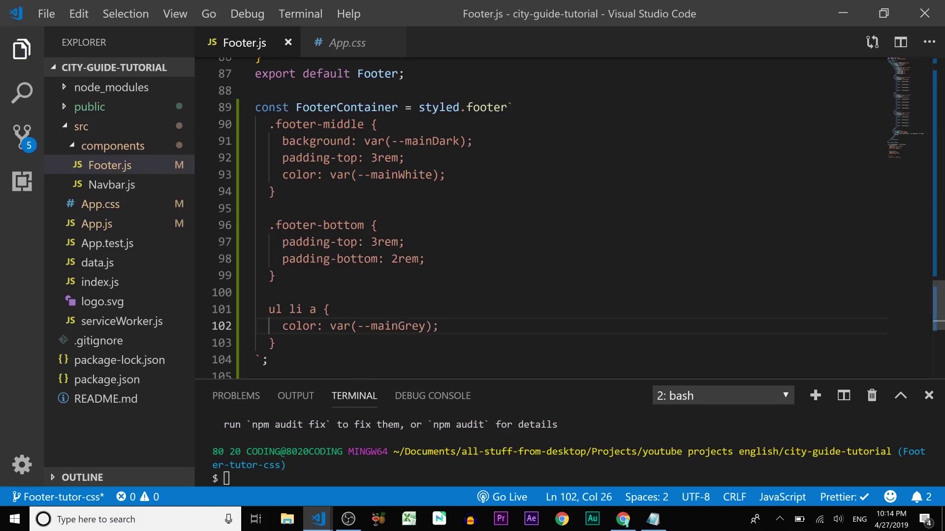
left_click(281, 343)
- Add a 'ul li a:hover { color: var(--mainLightGrey); }' rule, save Footer.js, and view it in Chrome
key("Return")
key("Return")
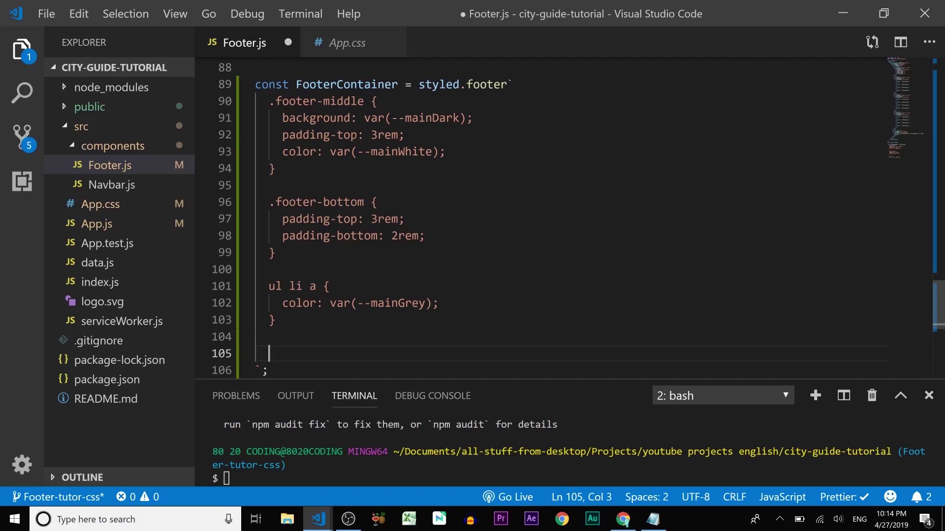
type("ul li a")
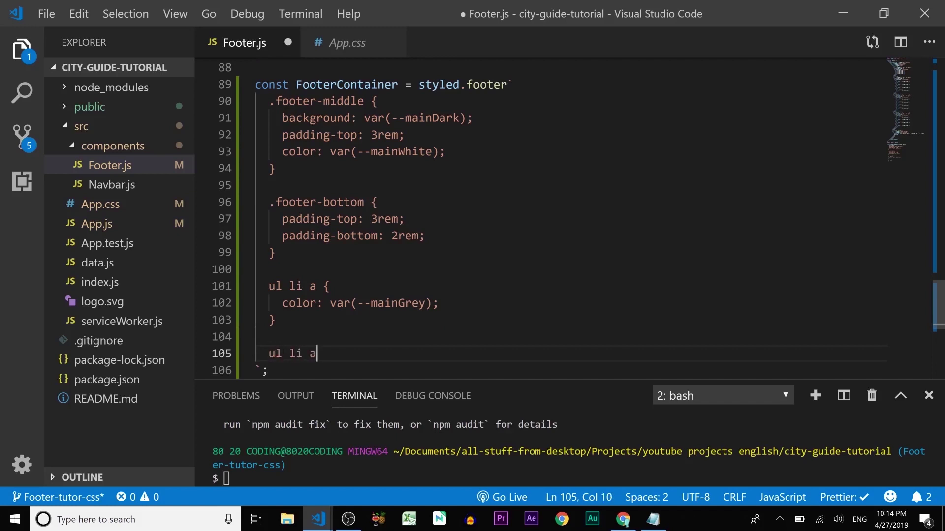
type(":")
type("hover")
type(" {}")
key("Return")
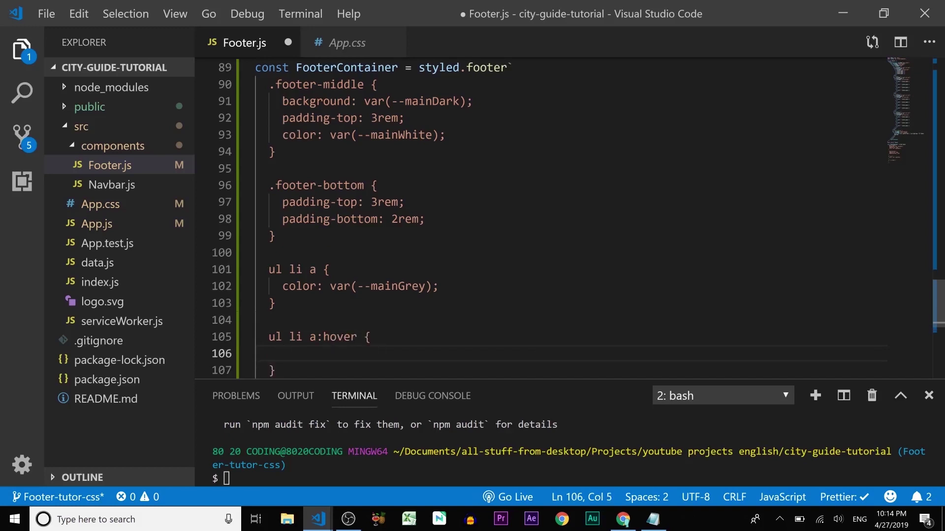
type("color: ")
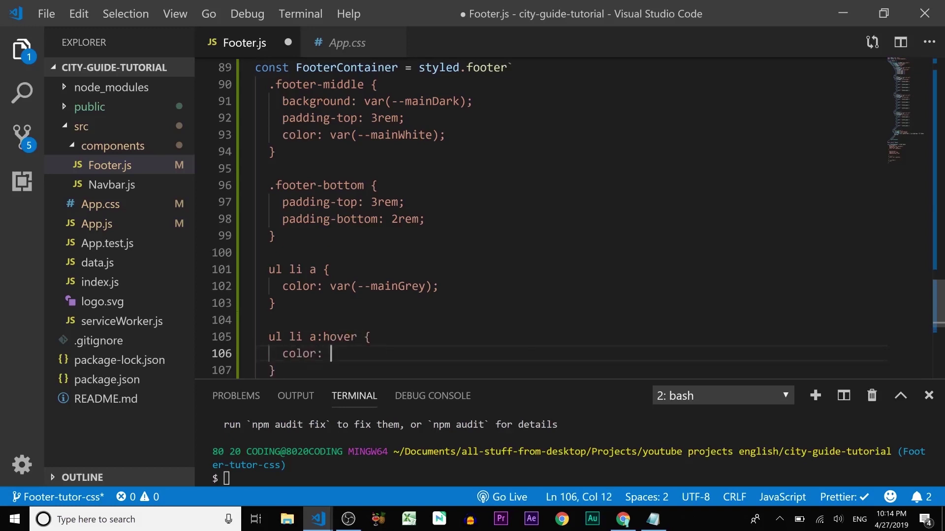
type("var(")
key("Right")
type(";")
key("Left")
key("Left")
type("--")
type("mainL")
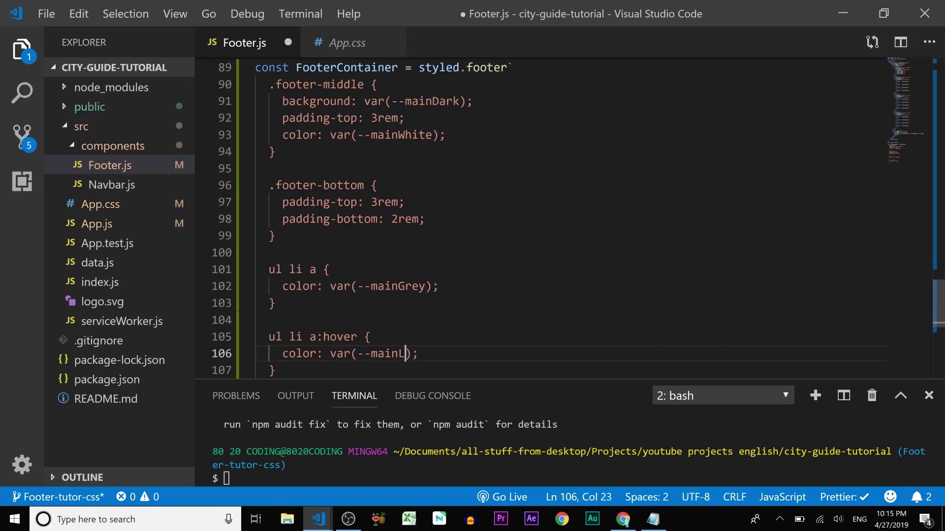
type("ightGre")
type("y")
key("ctrl+s")
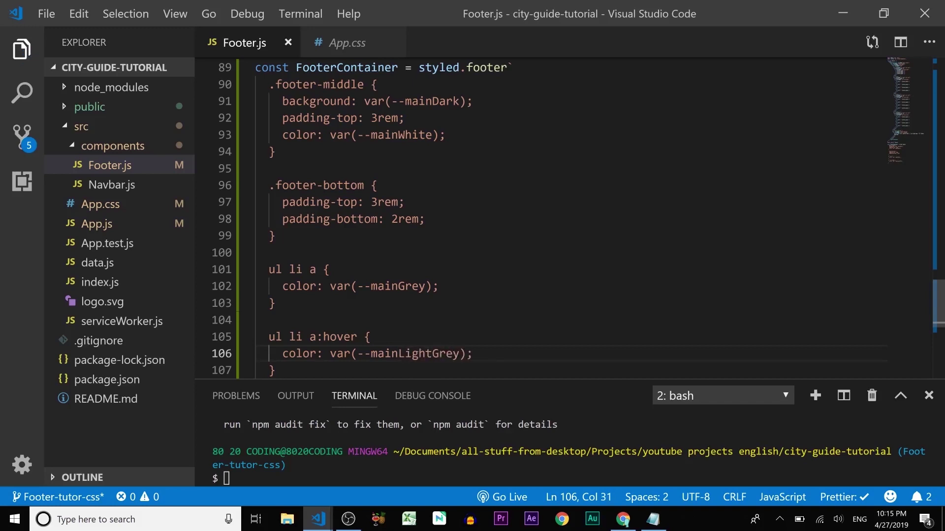
key("alt+Tab")
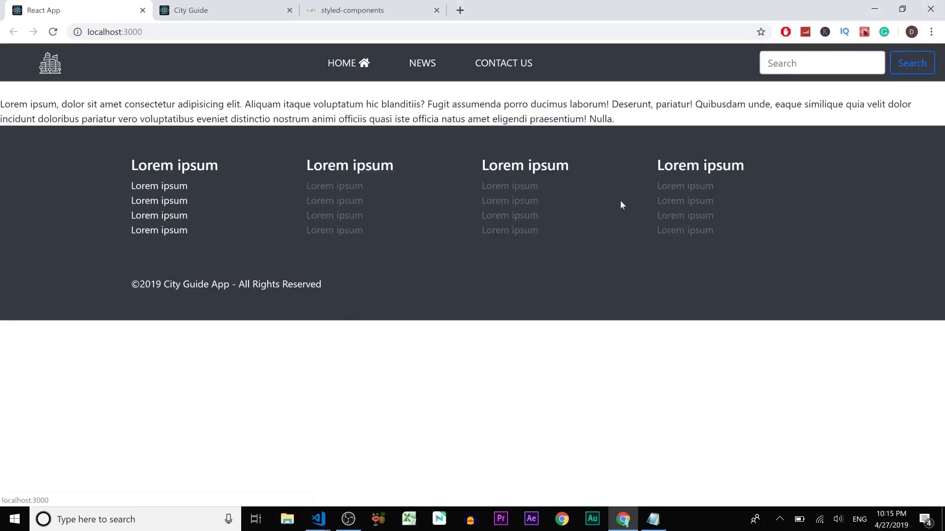
left_click(206, 10)
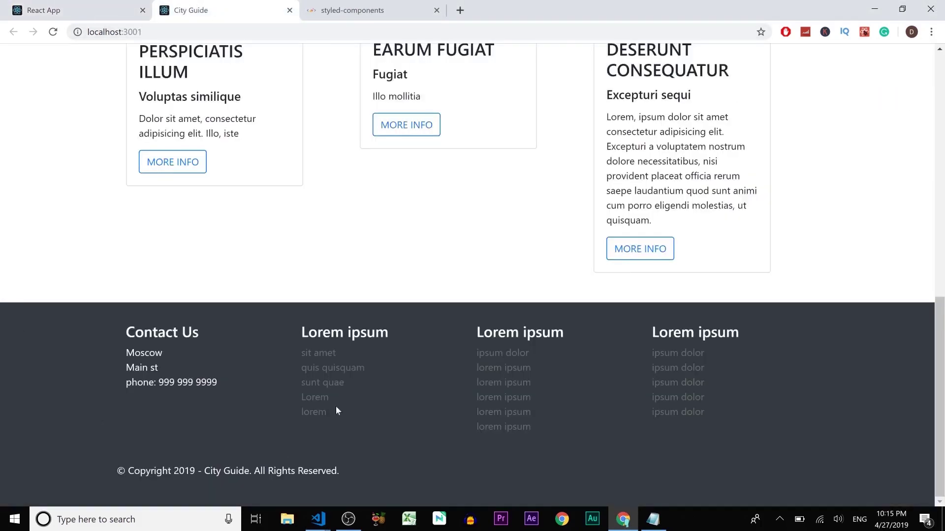
left_click(74, 10)
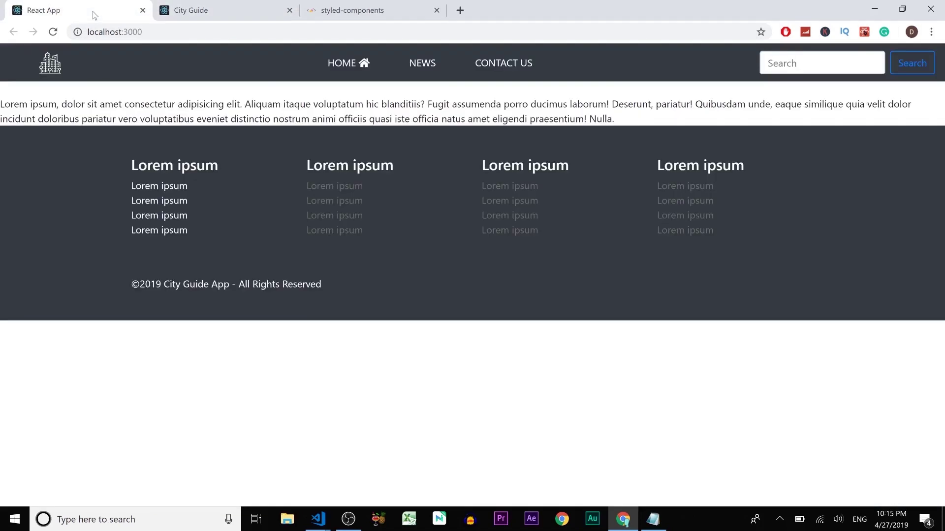